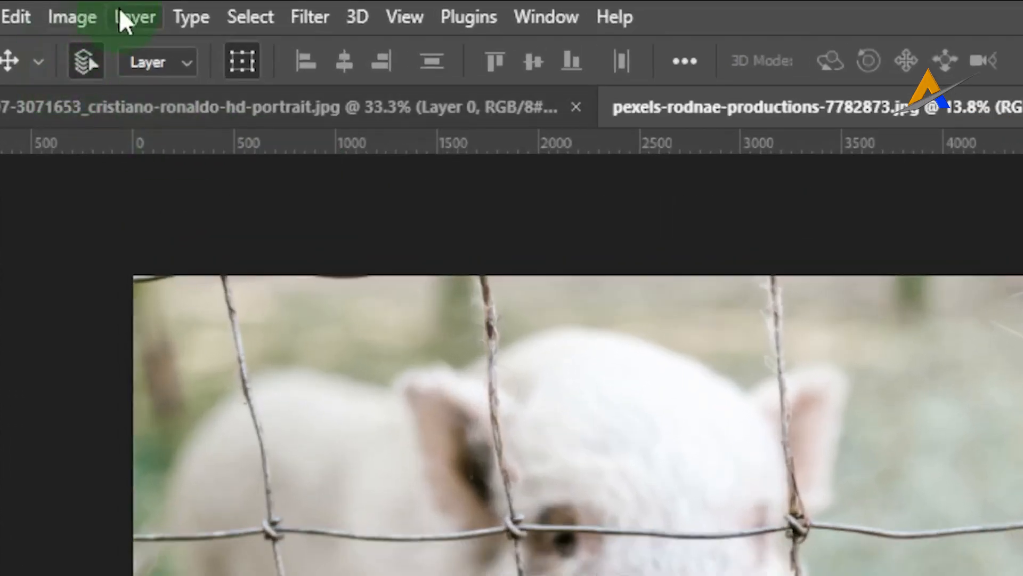
click(120, 12)
mouse_move(271, 60)
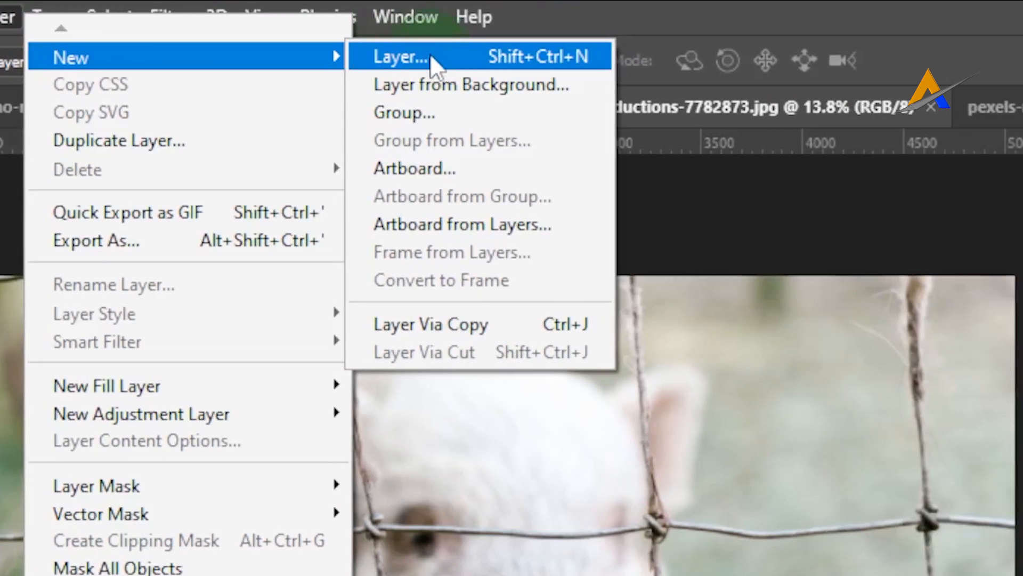
click(574, 63)
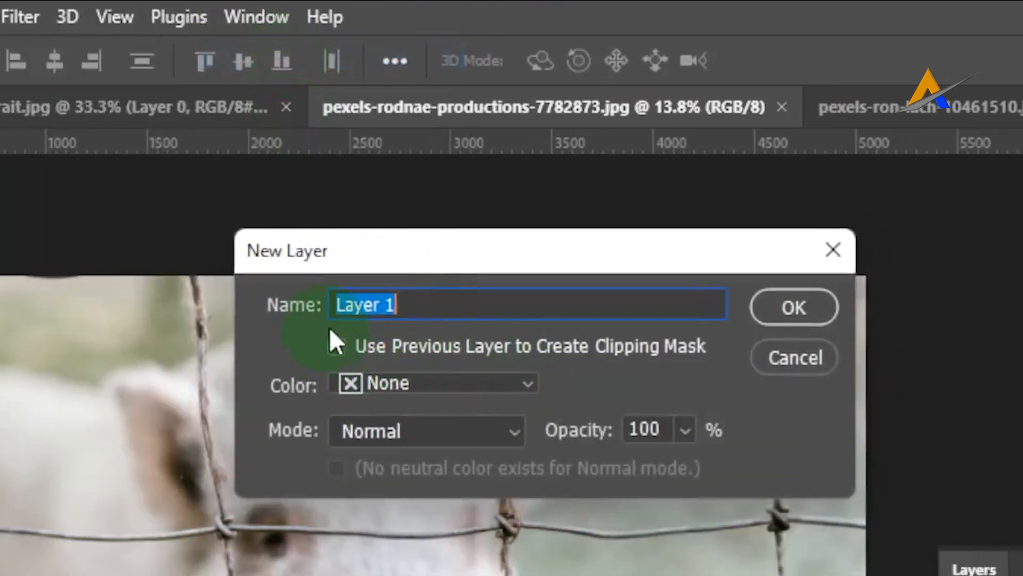
click(813, 353)
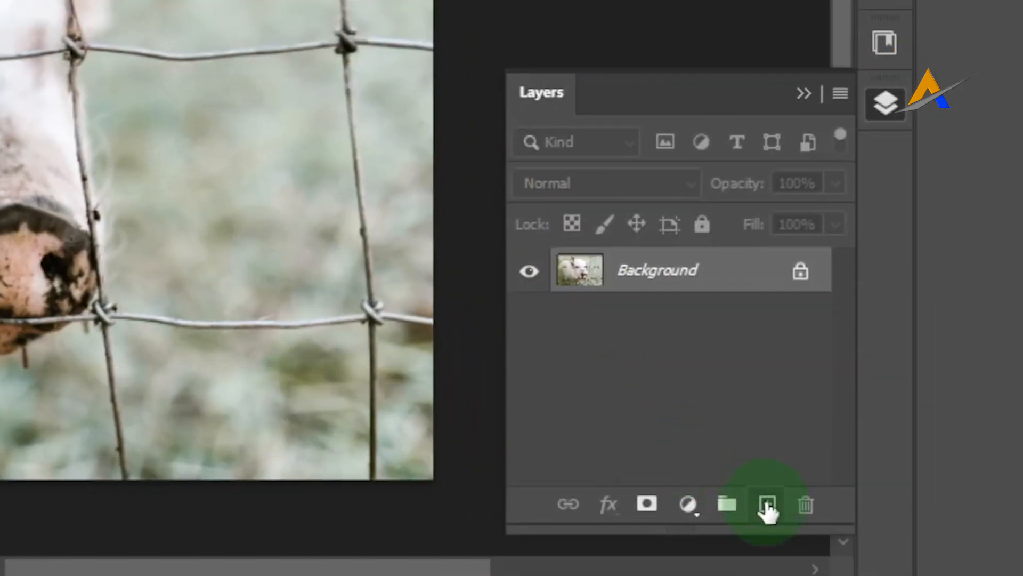
Add a new empty layer above the Background and choose a bright red foreground colour for the Brush tool
click(767, 504)
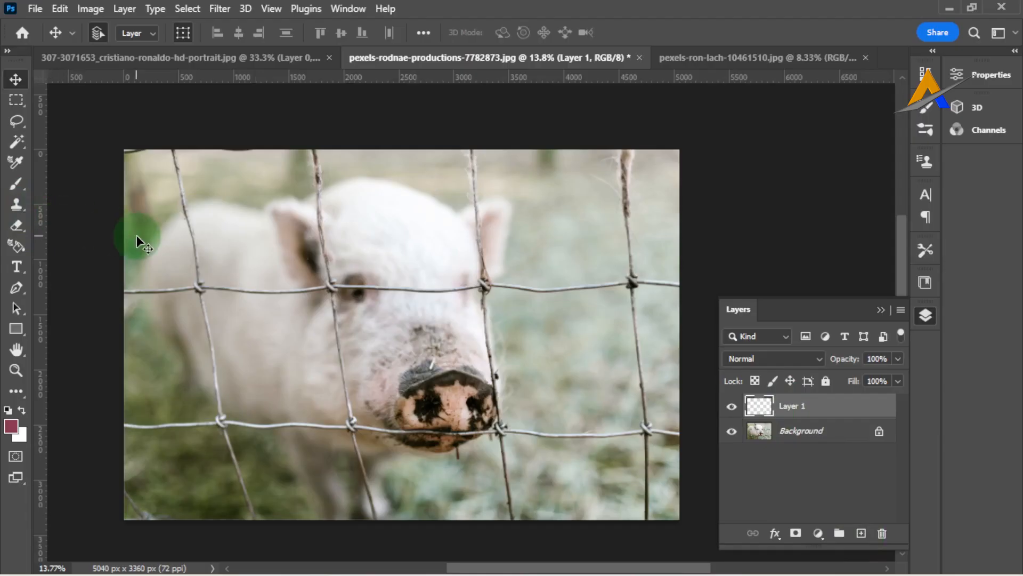
key(b)
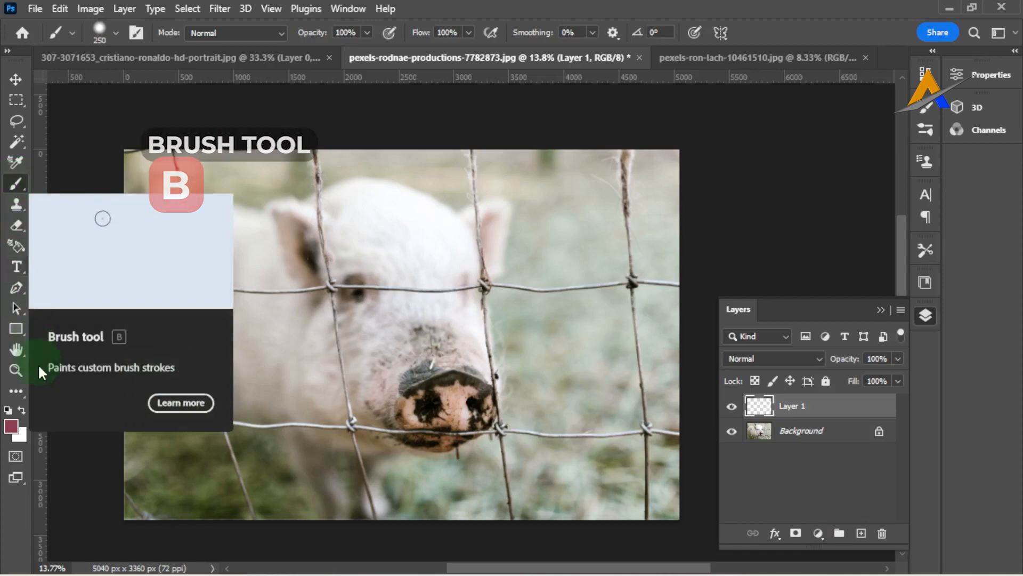
click(11, 426)
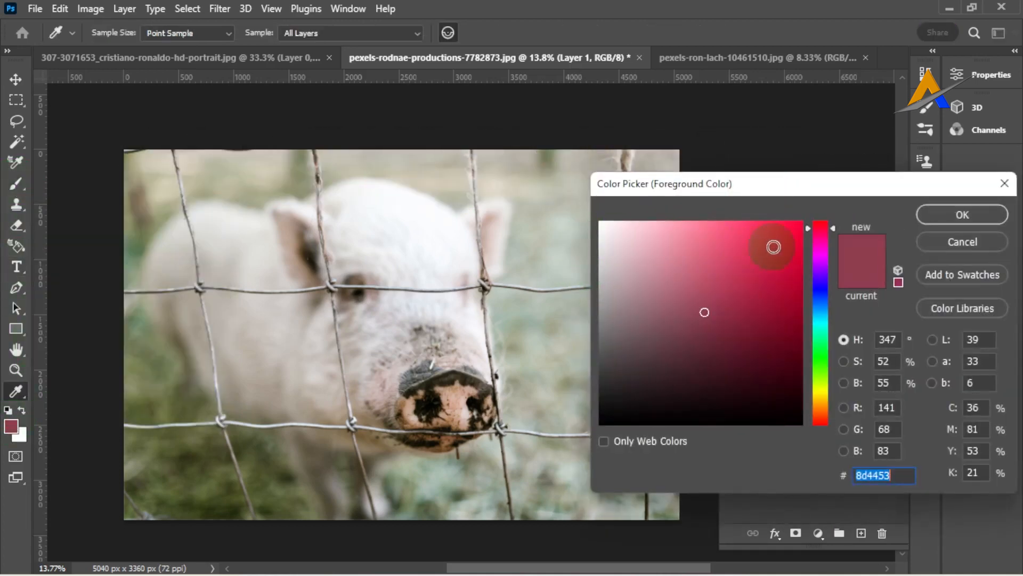
click(939, 214)
Reduce the brush size to 100 and start painting over the top of the leftmost vertical fence wire
scroll(166, 184, up, 2)
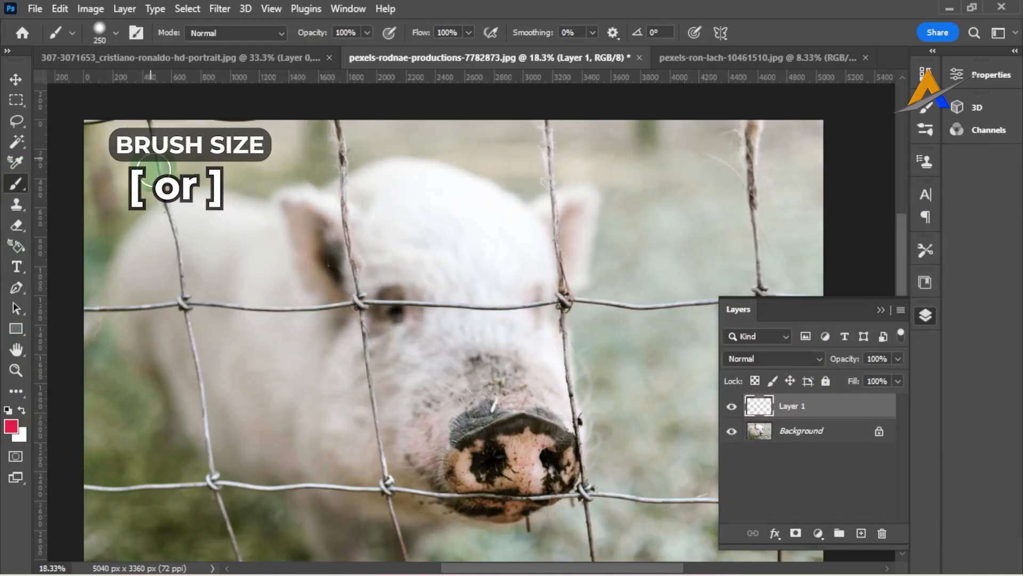
key(bracketleft)
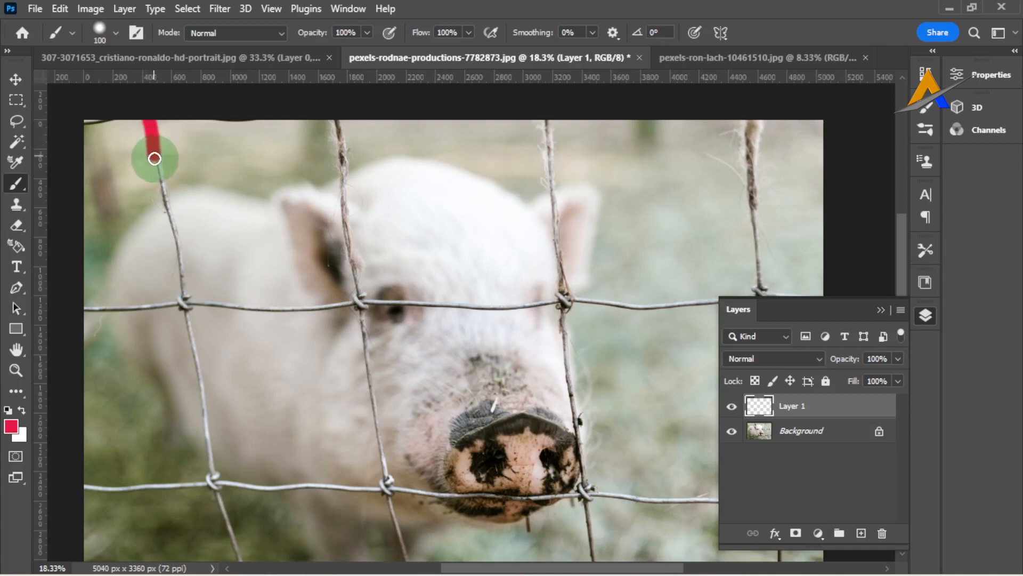
drag(158, 178, 158, 180)
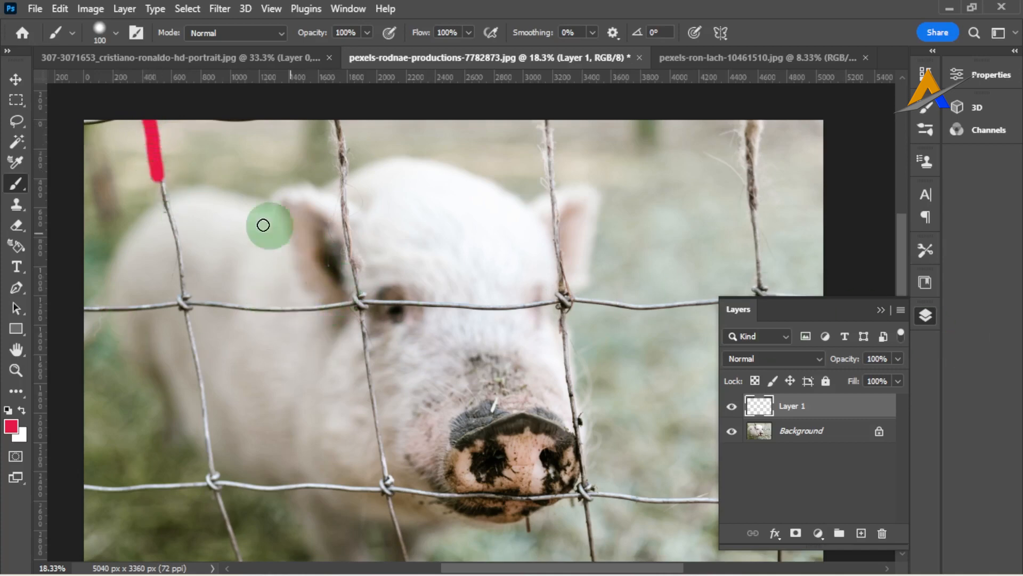
Try a straight brush line along the upper horizontal wire, and undo it
click(87, 310)
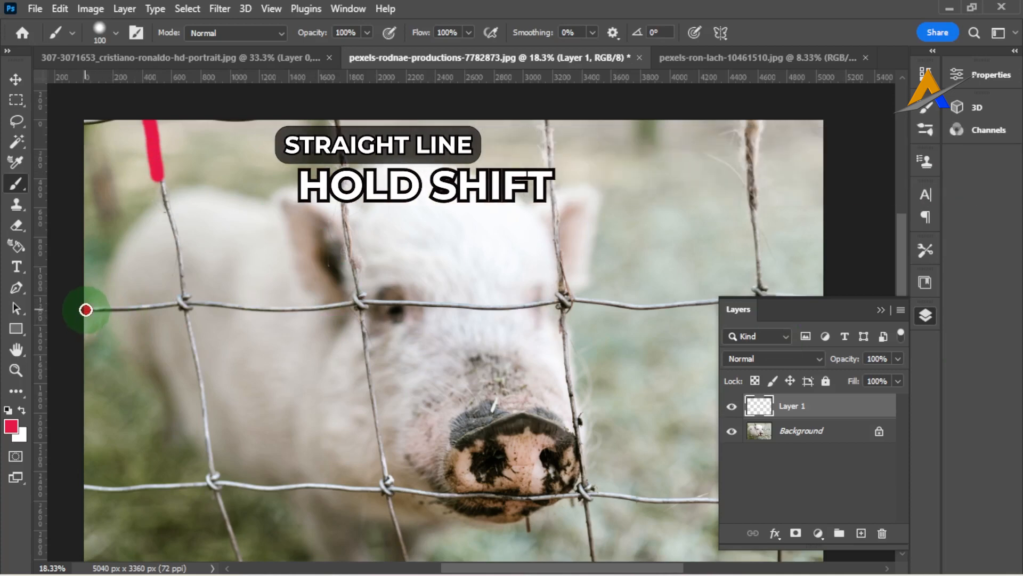
shift+click(566, 302)
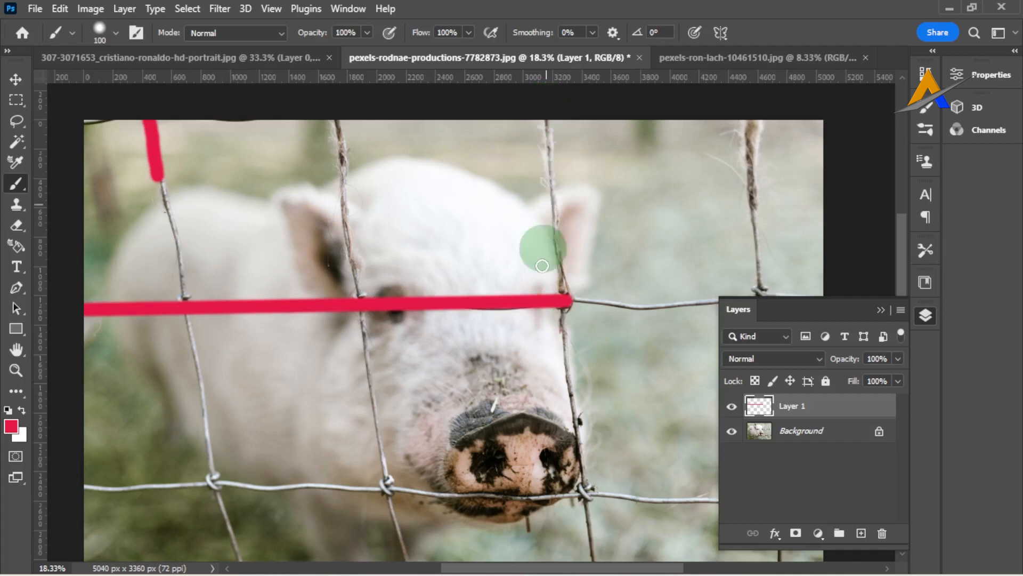
mouse_move(536, 564)
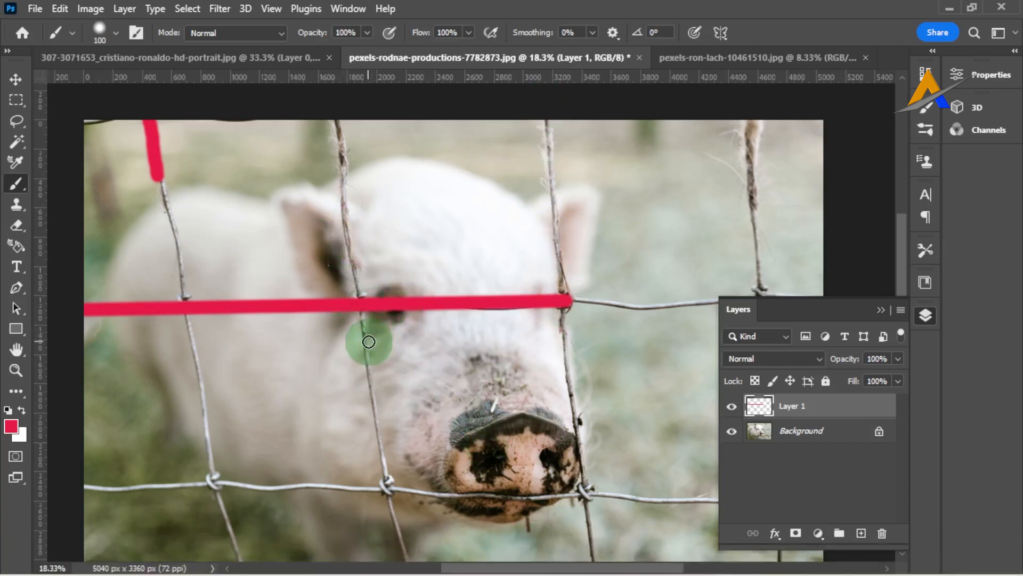
key(ctrl+z)
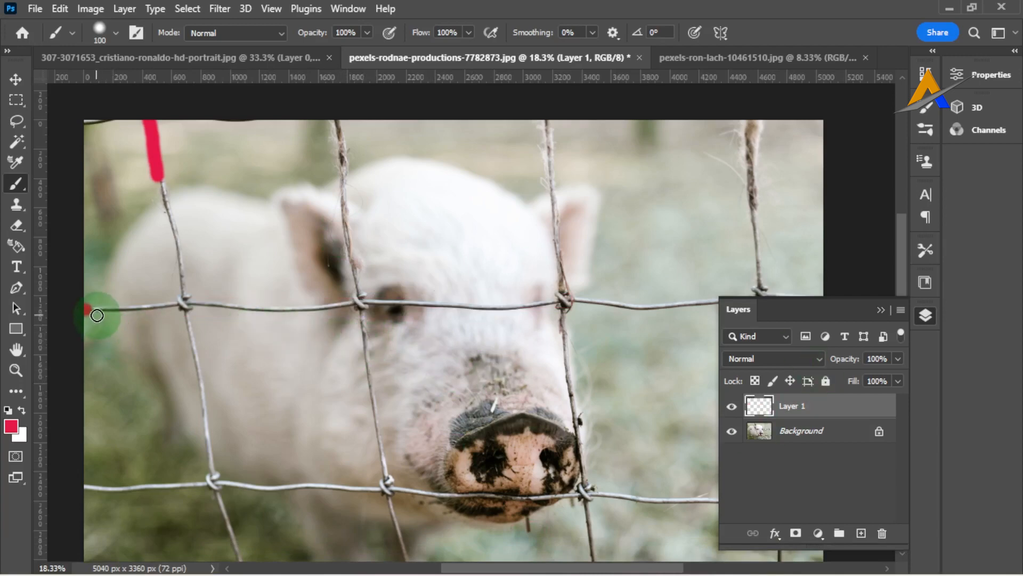
key(ctrl+z)
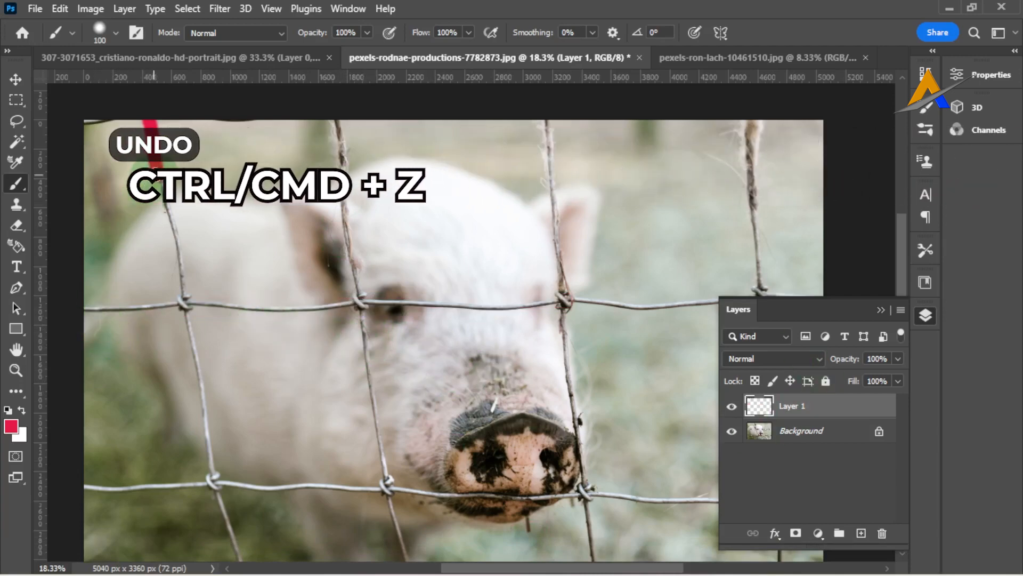
Paint over the rest of the leftmost vertical wire and the left sections of both horizontal wires in red
drag(159, 165, 165, 213)
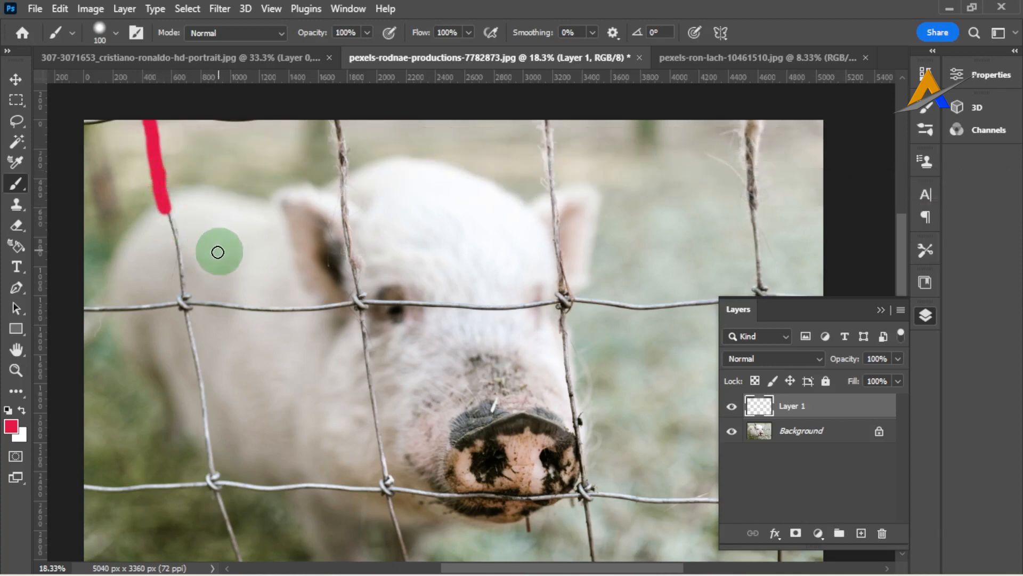
key(ctrl+z)
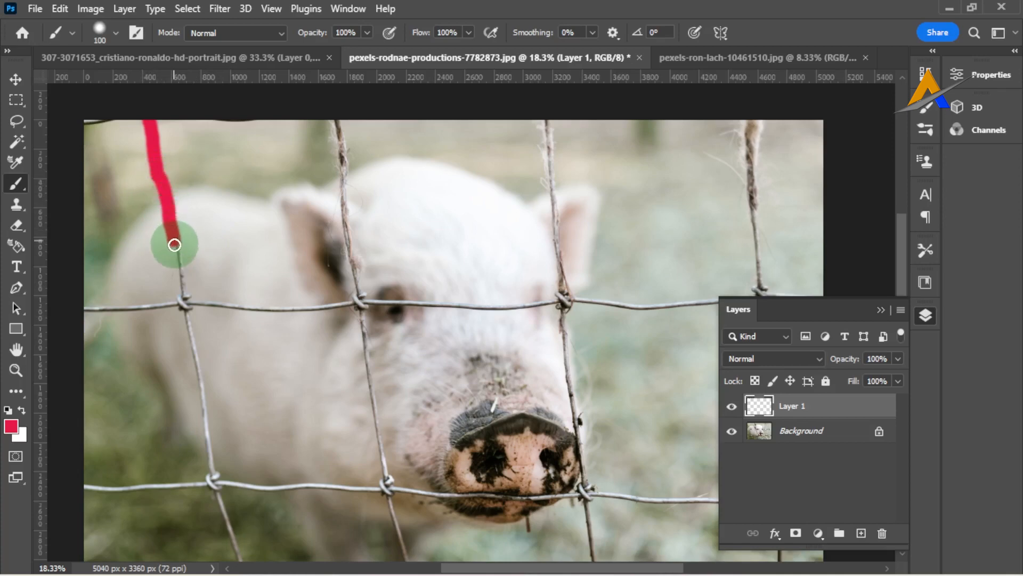
drag(175, 245, 205, 414)
scroll(234, 539, down, 3)
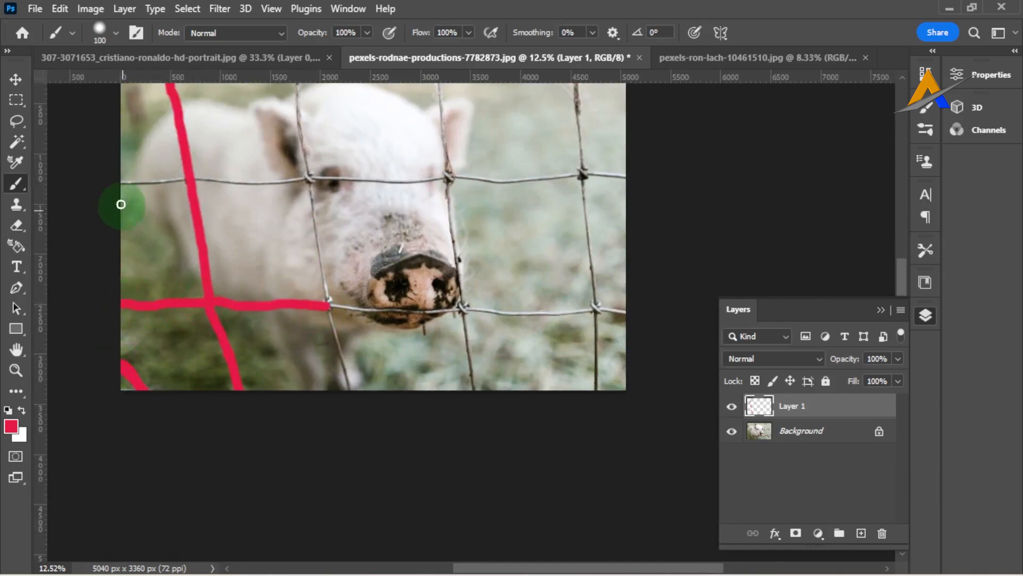
drag(122, 182, 288, 183)
drag(315, 152, 324, 286)
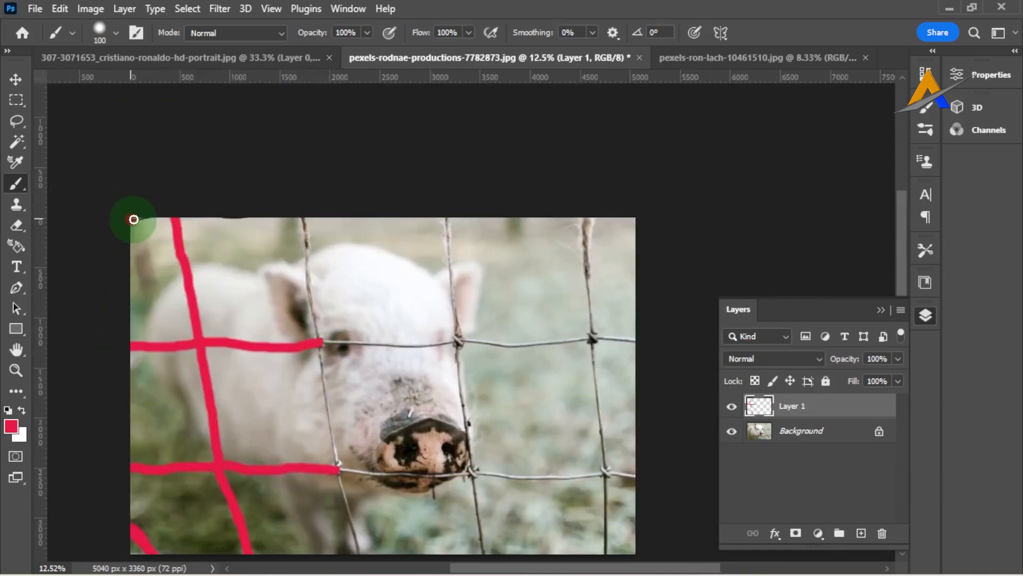
Paint over the second vertical wire and the remaining right sections of both horizontal wires
mouse_move(304, 219)
mouse_down()
mouse_move(323, 378)
mouse_move(296, 222)
mouse_move(308, 300)
mouse_up()
drag(290, 181, 609, 178)
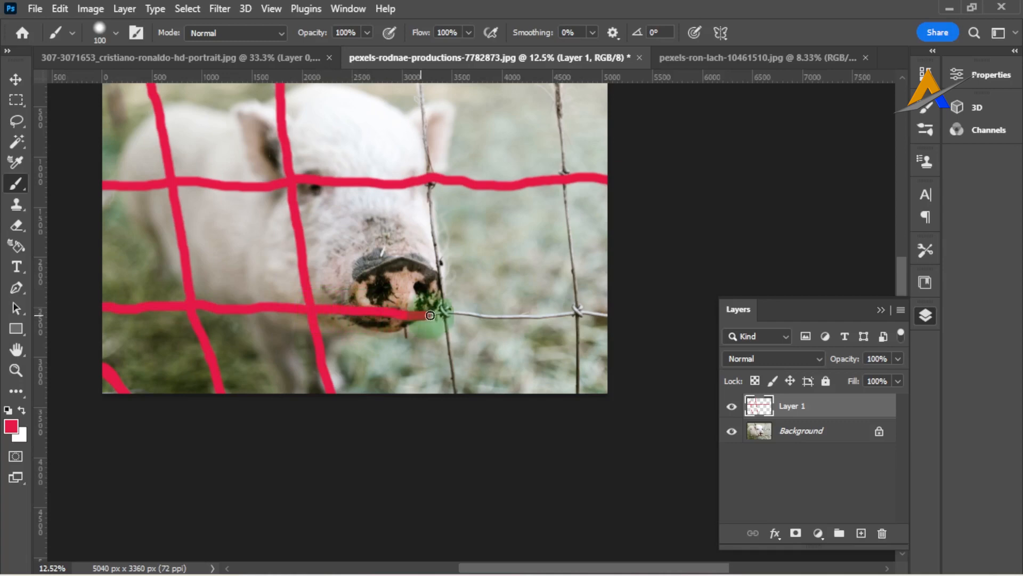
drag(430, 315, 786, 336)
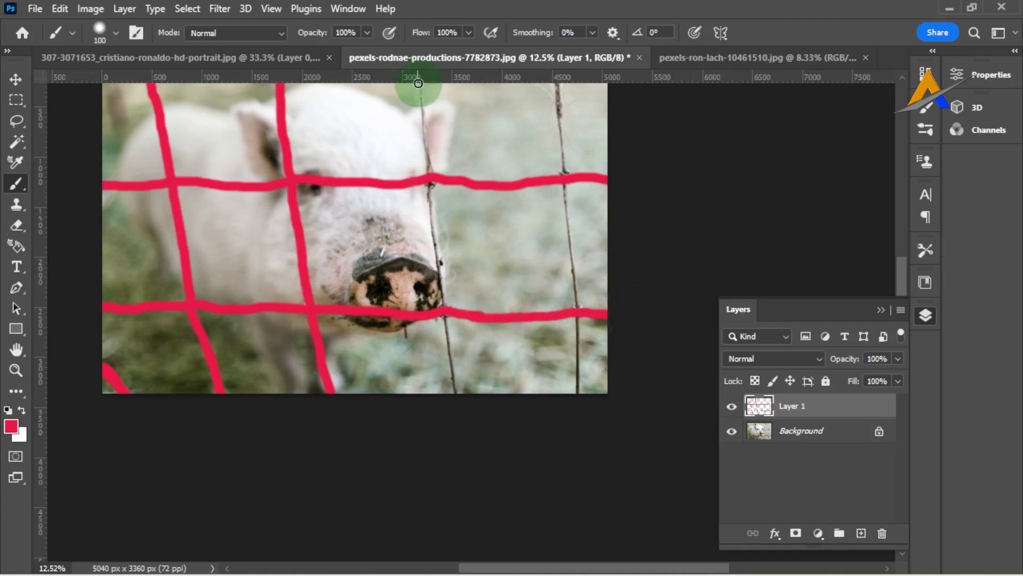
Paint over the third and fourth vertical wires from edge to edge, using brush size 150 for the thicker rightmost wire
drag(418, 83, 455, 393)
drag(428, 160, 332, 316)
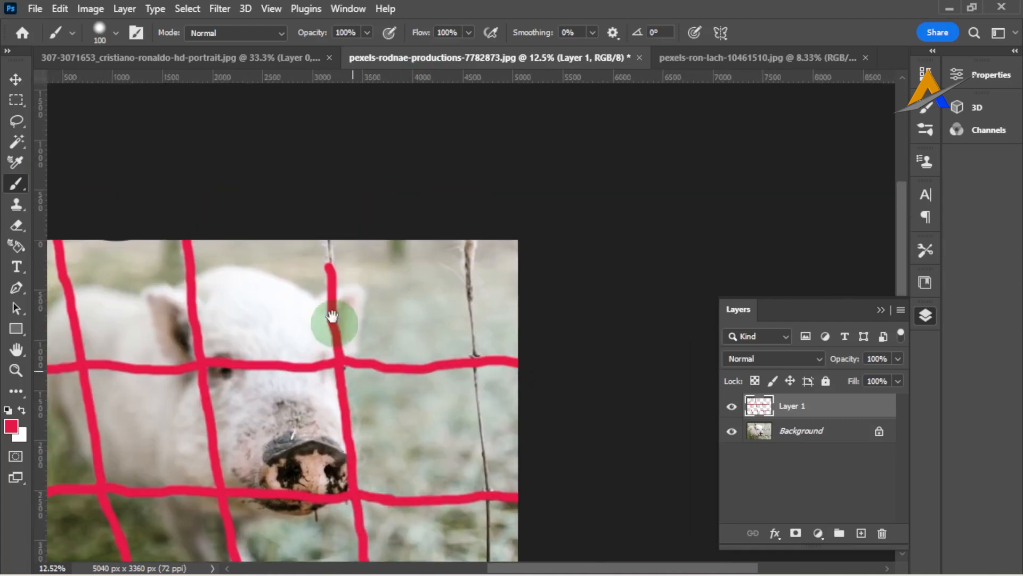
drag(330, 265, 329, 241)
drag(469, 246, 488, 560)
drag(364, 373, 461, 335)
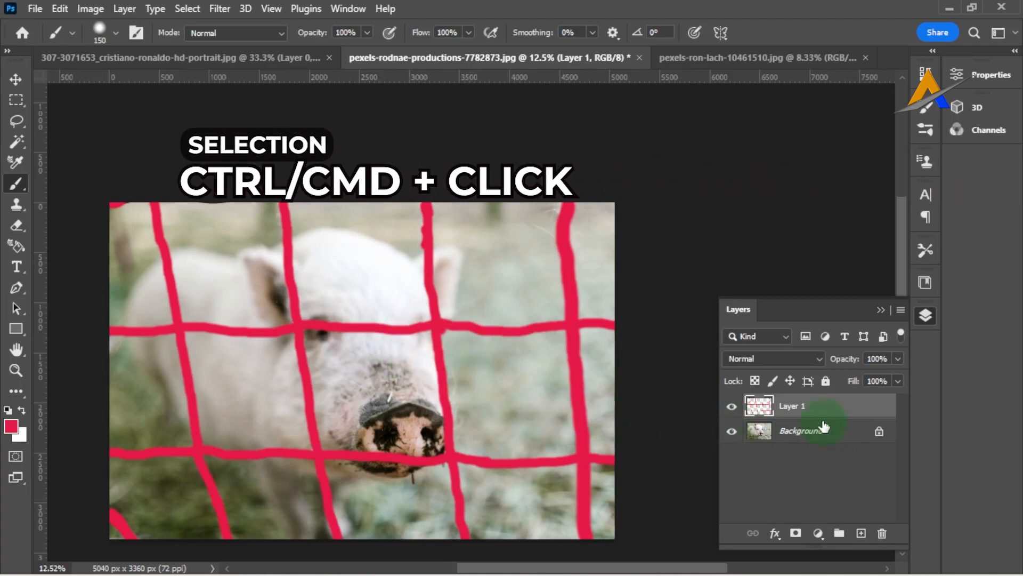
Select the painted pixels of Layer 1 and expand the selection by 1 pixel
right_click(759, 408)
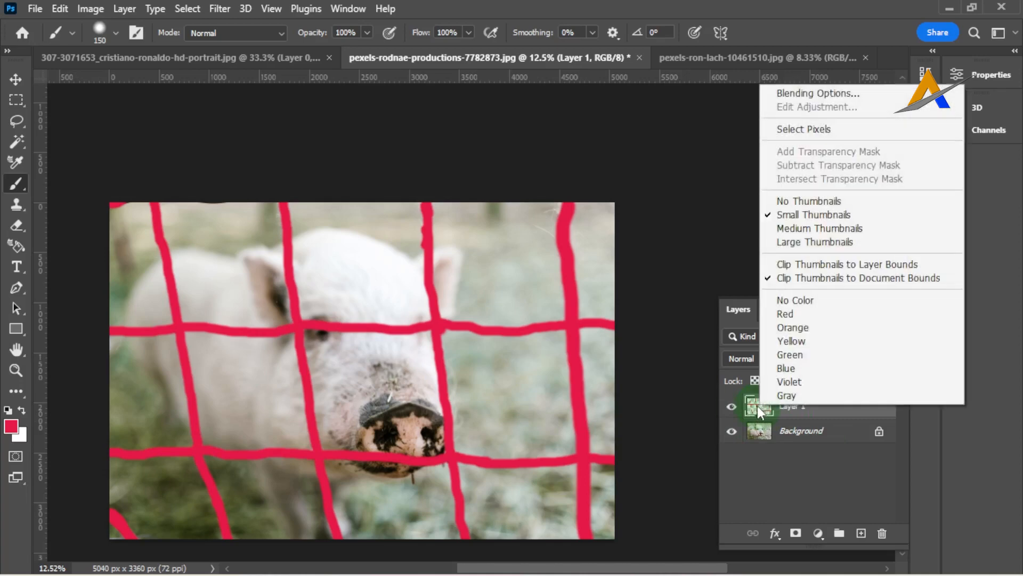
click(798, 132)
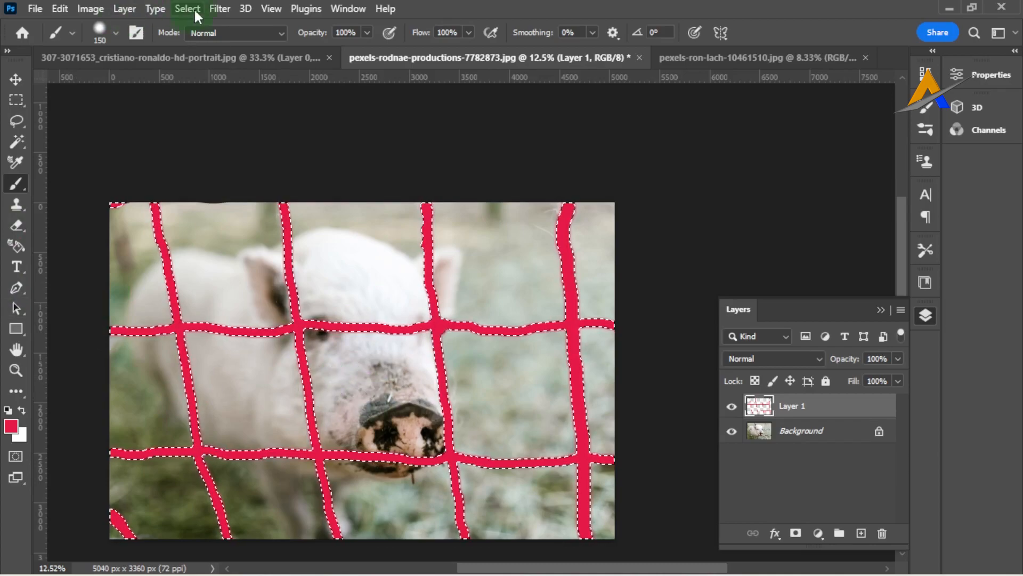
click(188, 8)
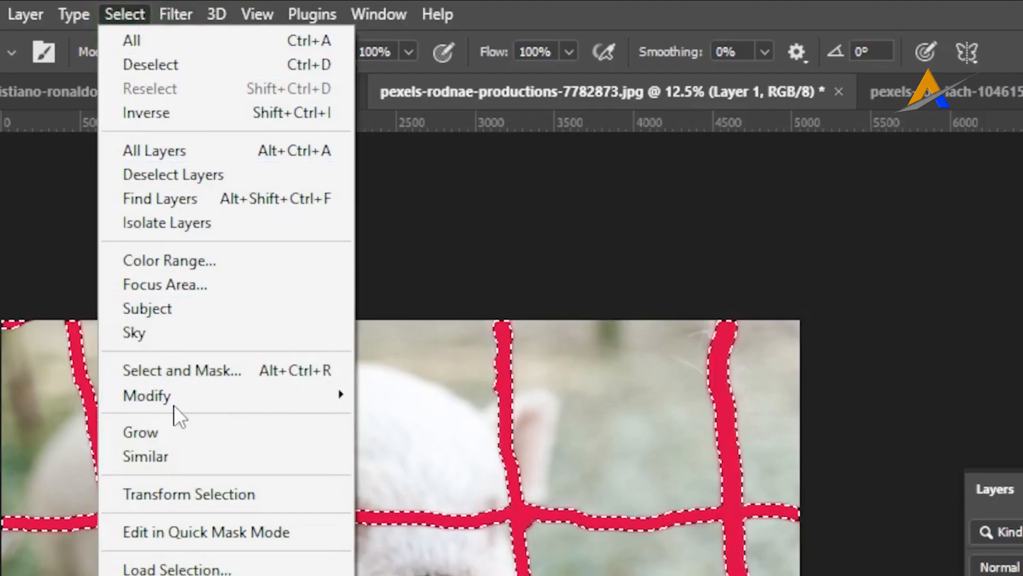
mouse_move(178, 398)
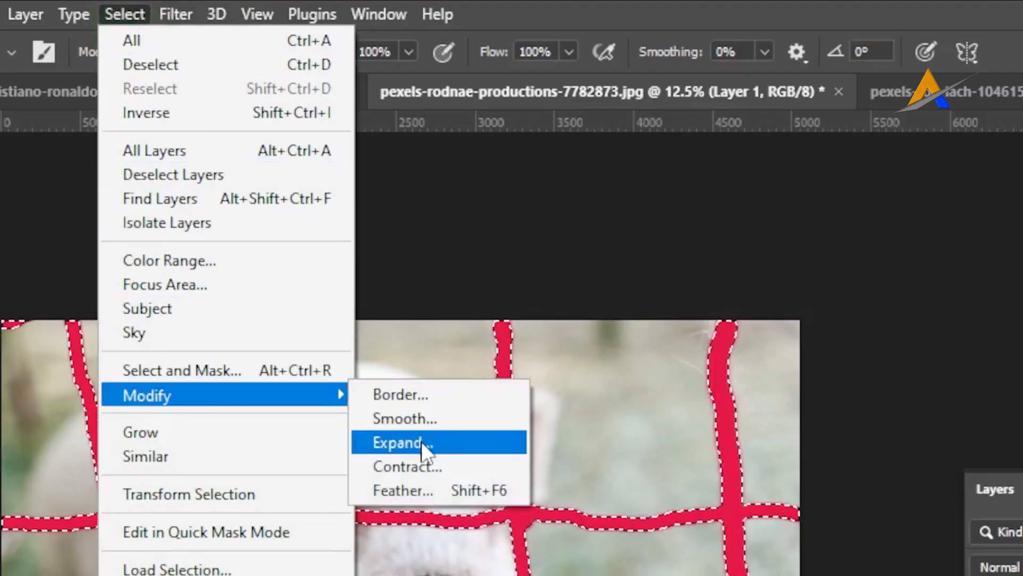
click(421, 442)
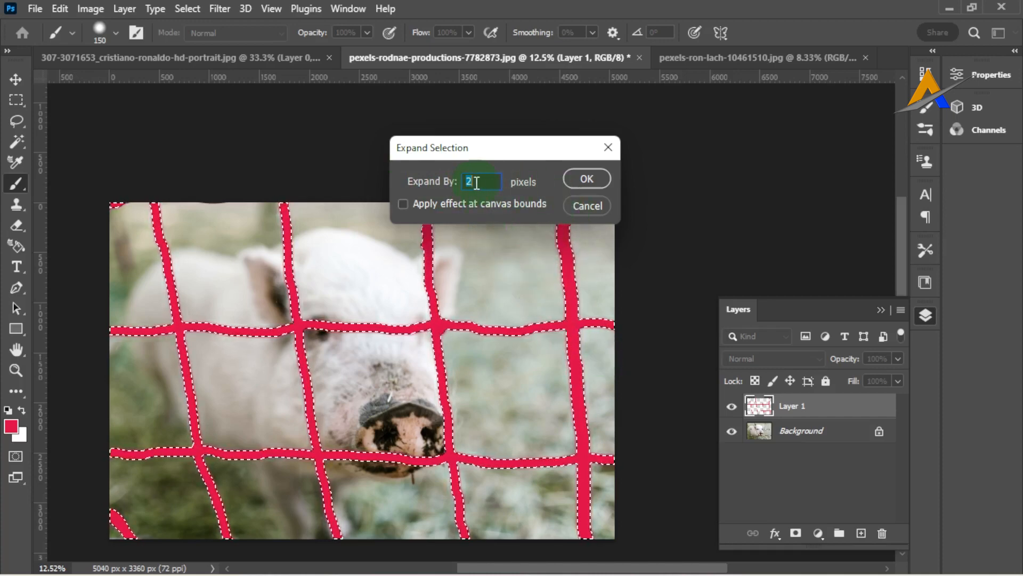
text(1)
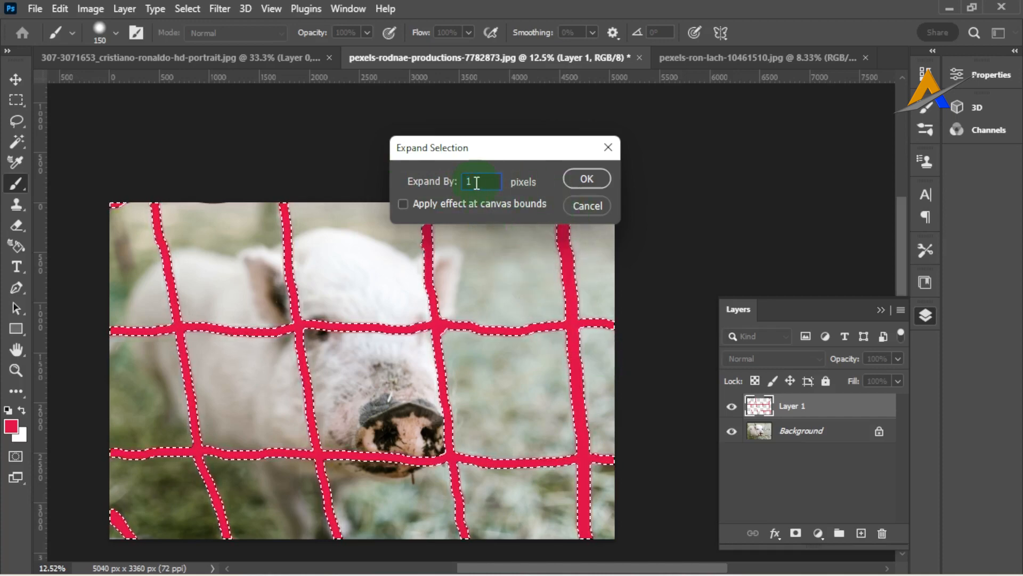
click(583, 178)
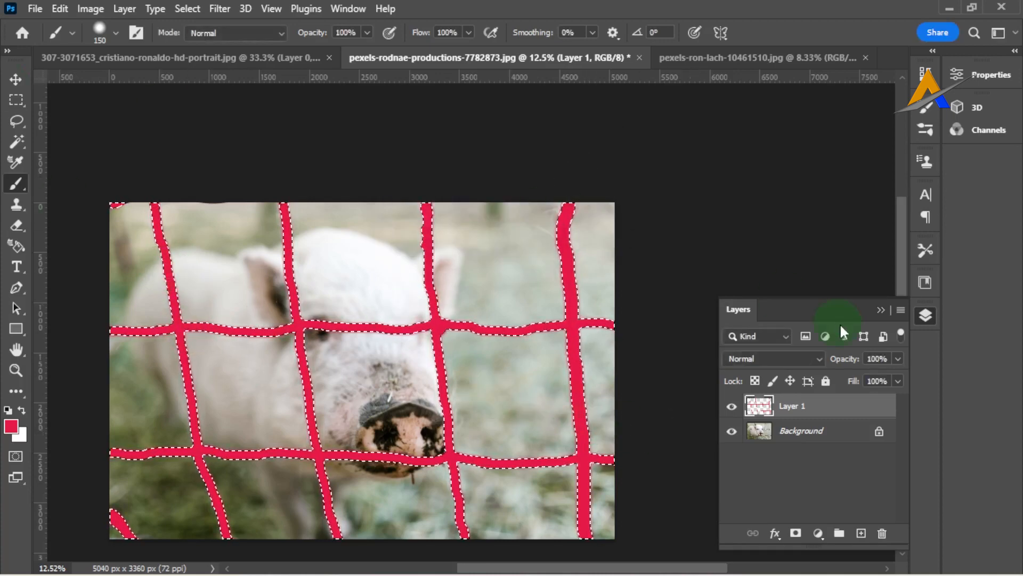
Fill the selected fence area on the Background layer with Content-Aware contents, Color Adaptation on, Normal mode and 100% opacity
click(799, 432)
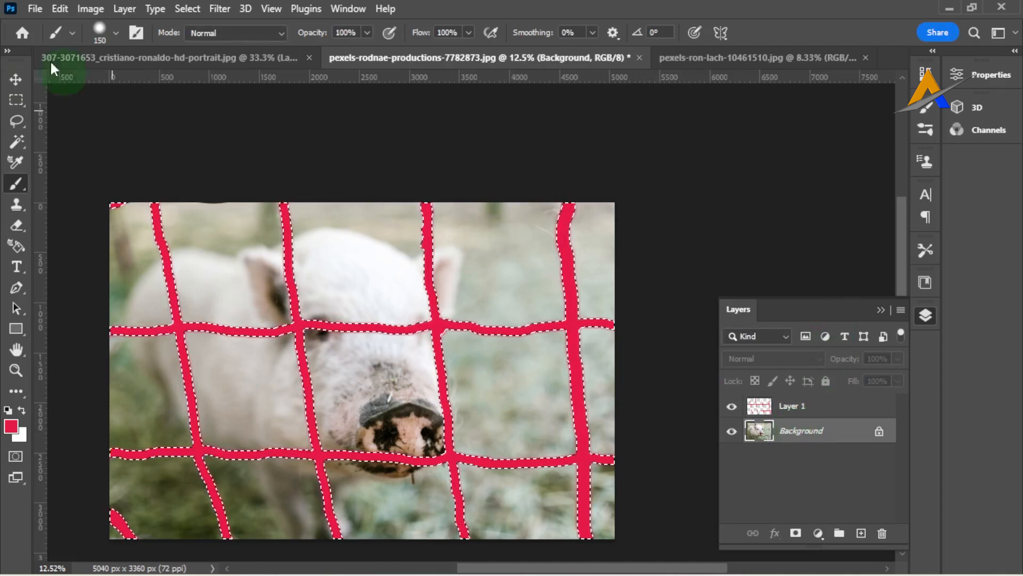
click(59, 8)
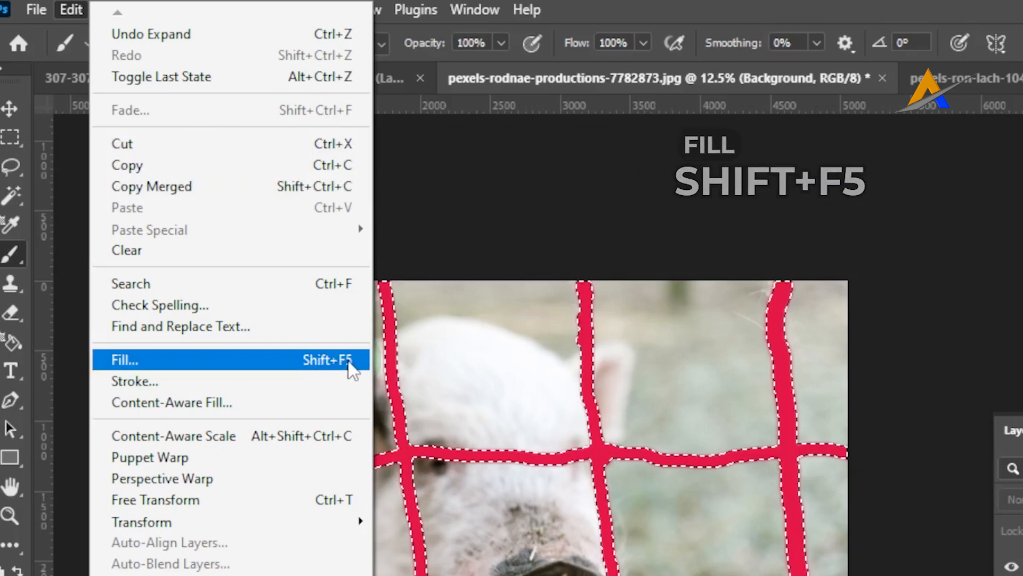
click(200, 361)
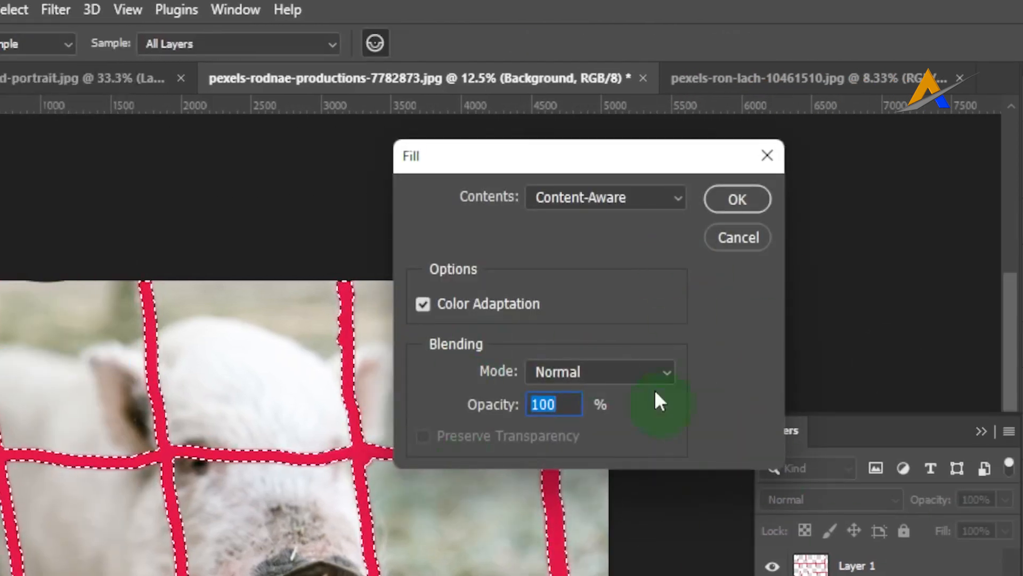
click(679, 199)
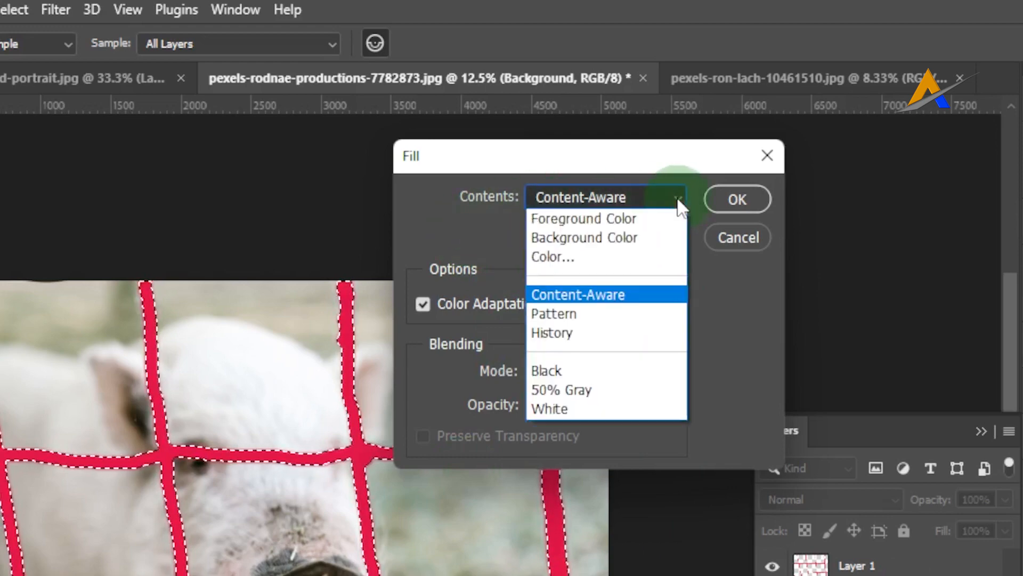
click(679, 201)
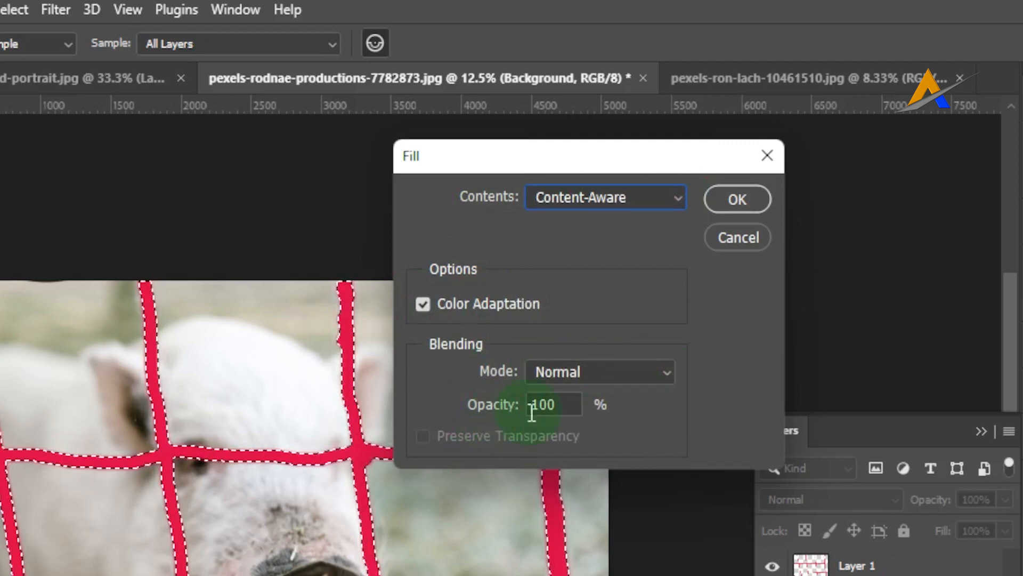
click(728, 199)
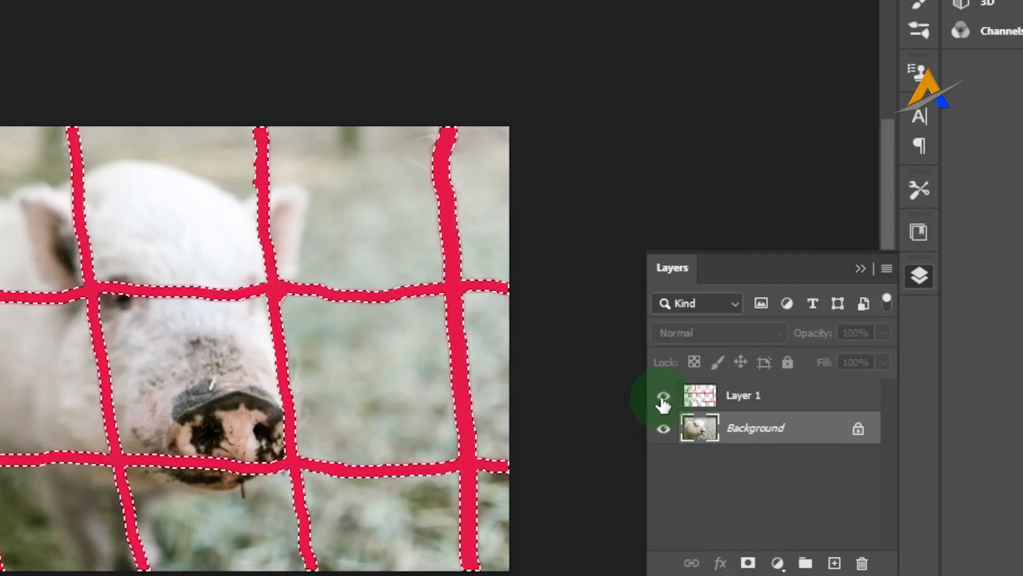
Hide Layer 1 and deselect the fence area to reveal the filled pig photo
click(662, 399)
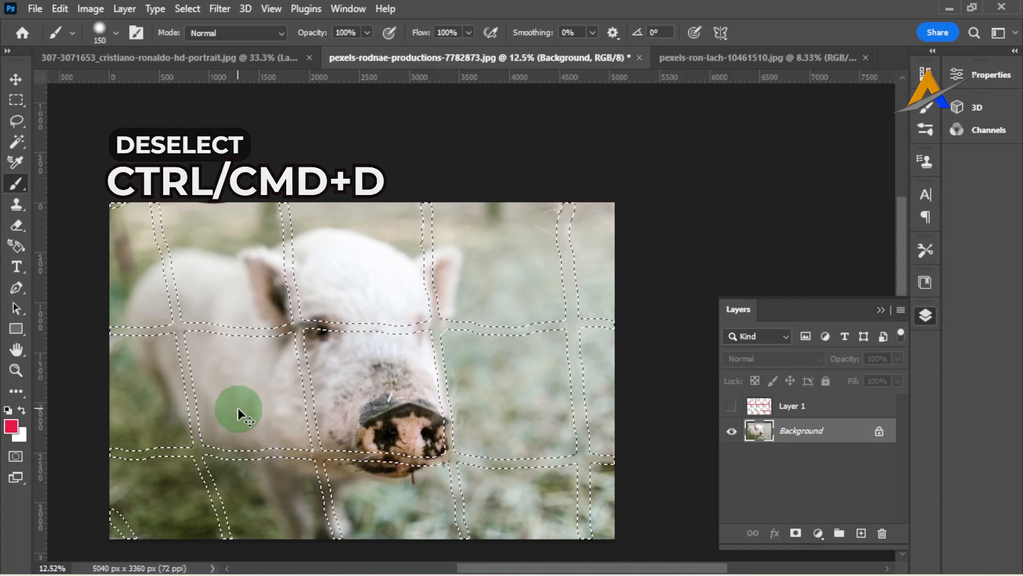
key(ctrl+d)
alt+scroll(229, 362, down, 1)
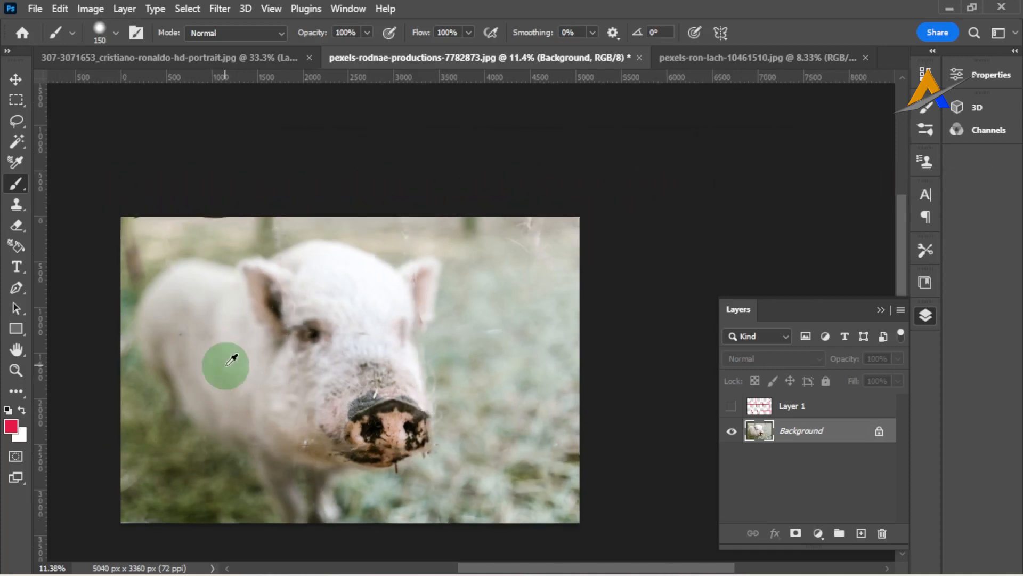
alt+scroll(289, 369, up, 3)
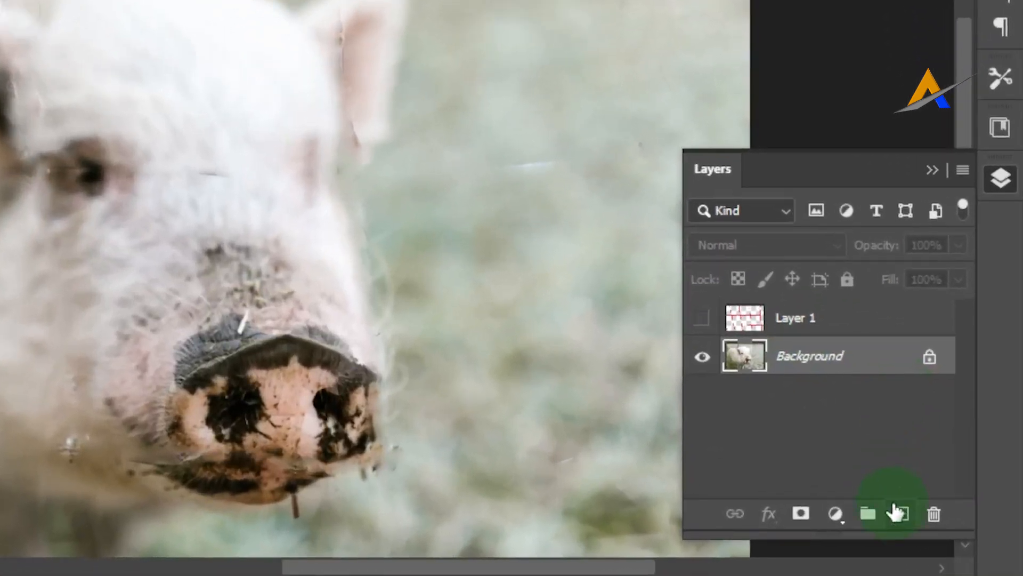
Add an empty layer above the Background and activate the Clone Stamp tool
click(899, 513)
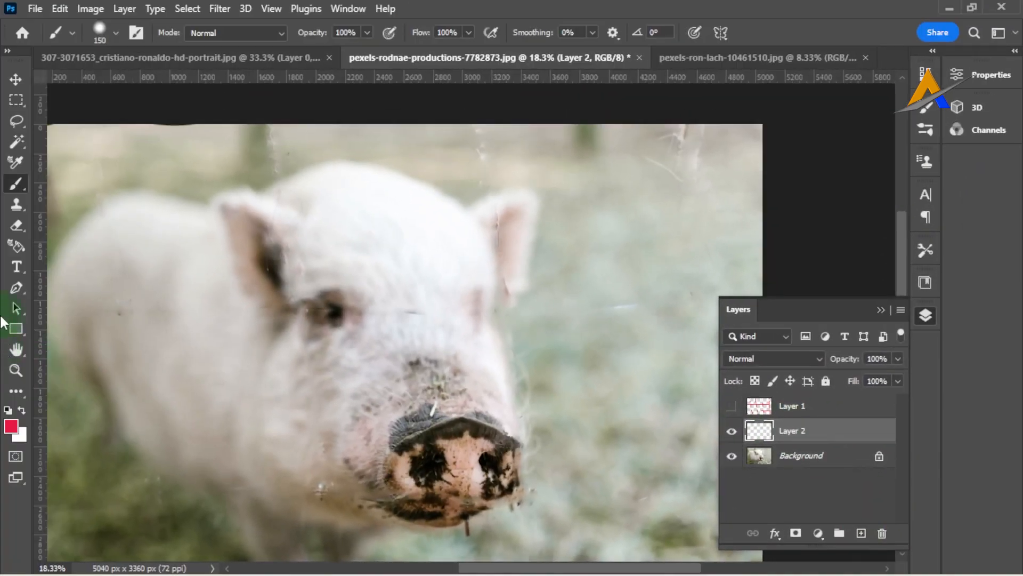
click(18, 208)
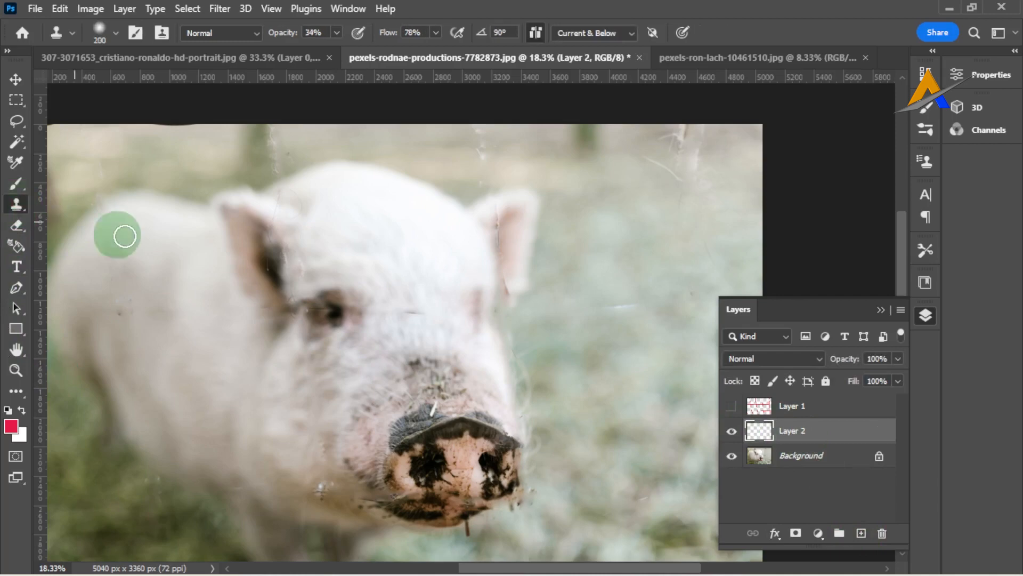
scroll(240, 240, up, 2)
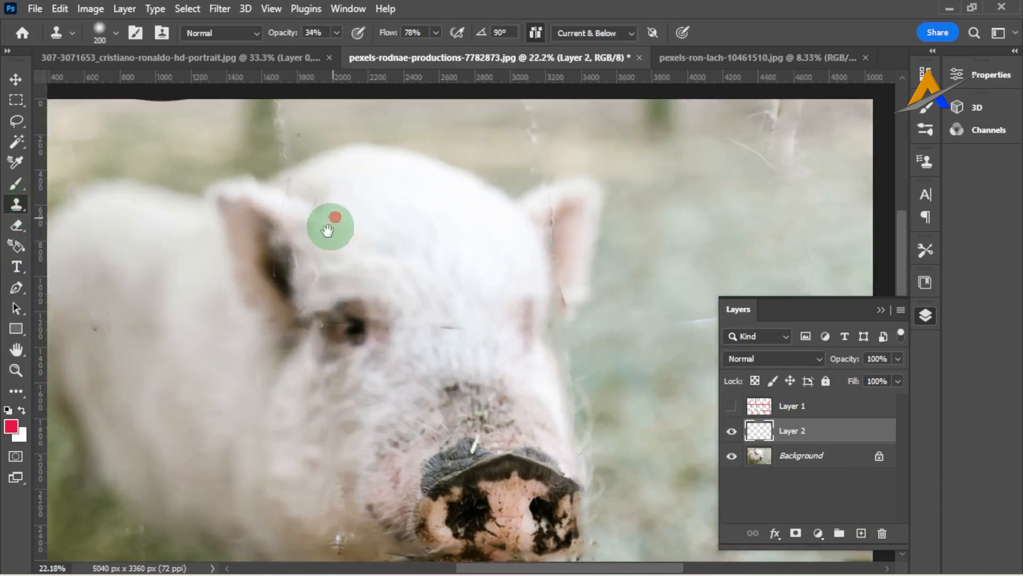
drag(327, 230, 293, 320)
Patch the wire remnant above the pig's left ear on the Background layer using clean background beside it, then deselect
click(16, 391)
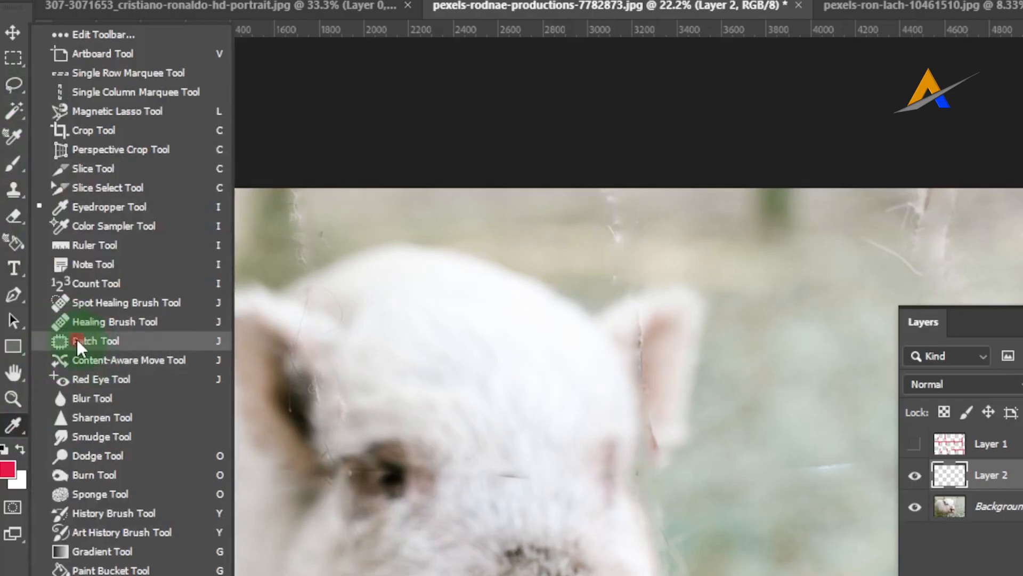
click(79, 344)
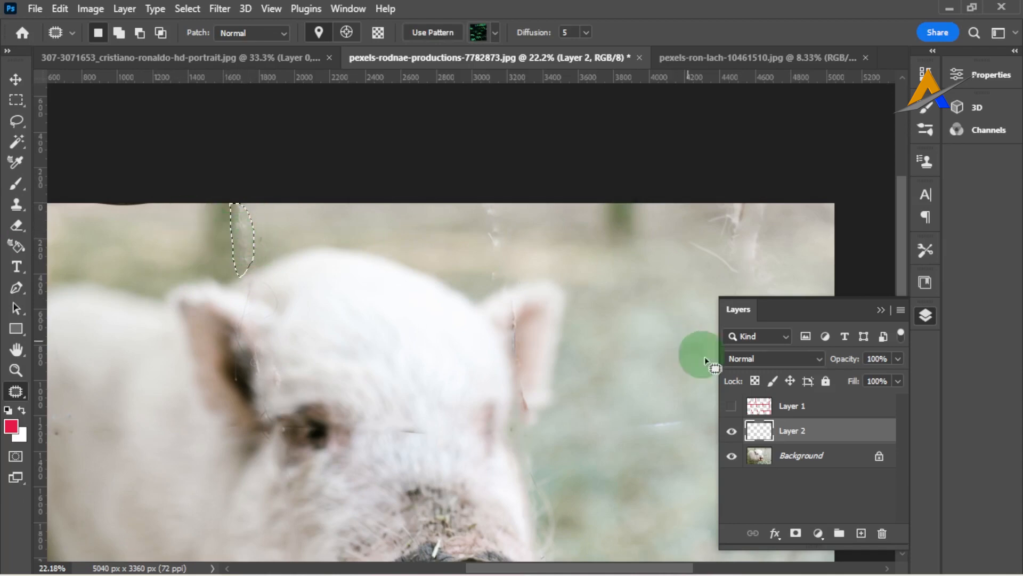
click(793, 456)
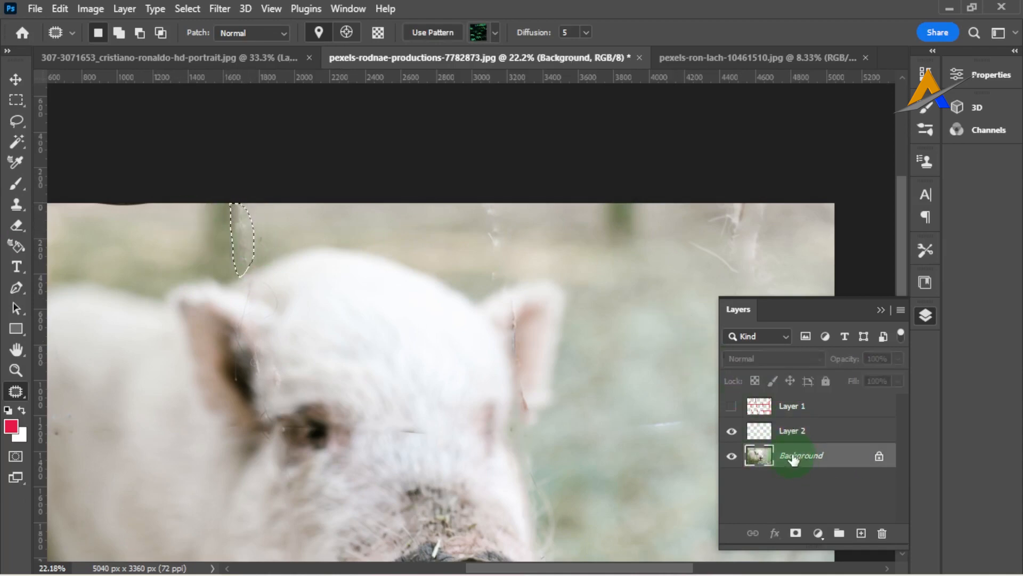
drag(247, 235, 172, 235)
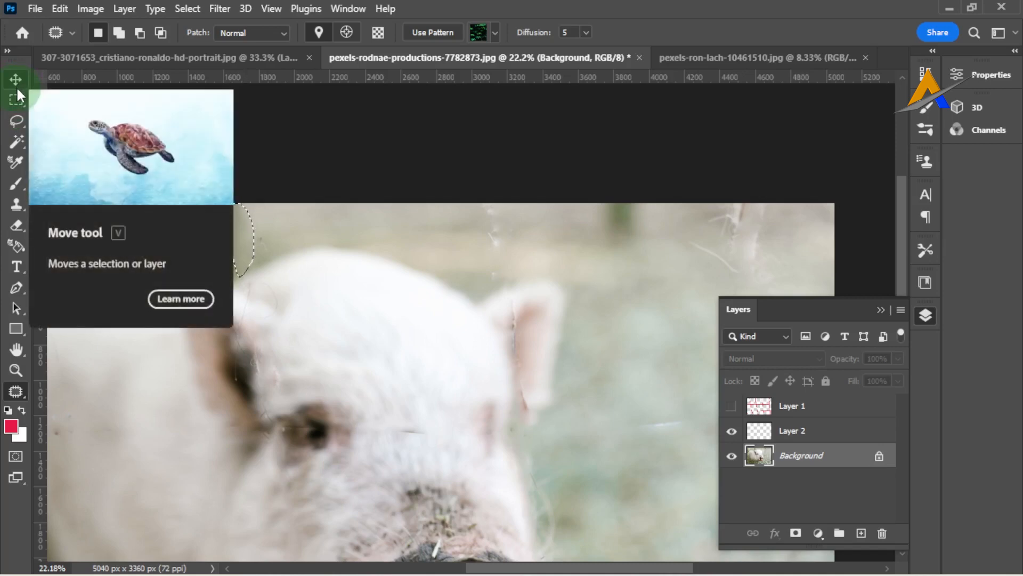
key(ctrl+d)
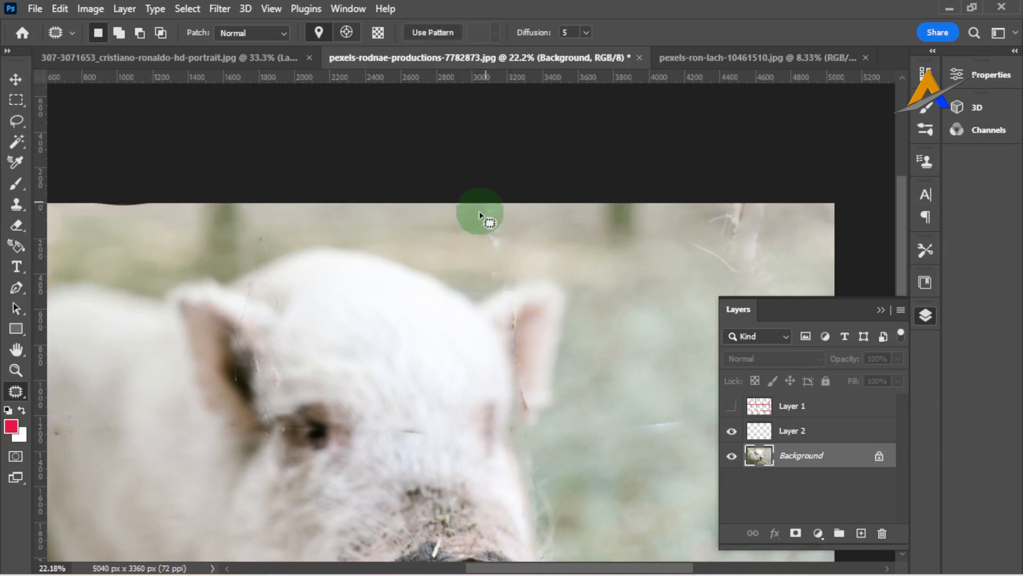
Patch the wire remnants near the photo's top edge, its upper-right corner and the grass beside the pig's head
drag(494, 254, 420, 247)
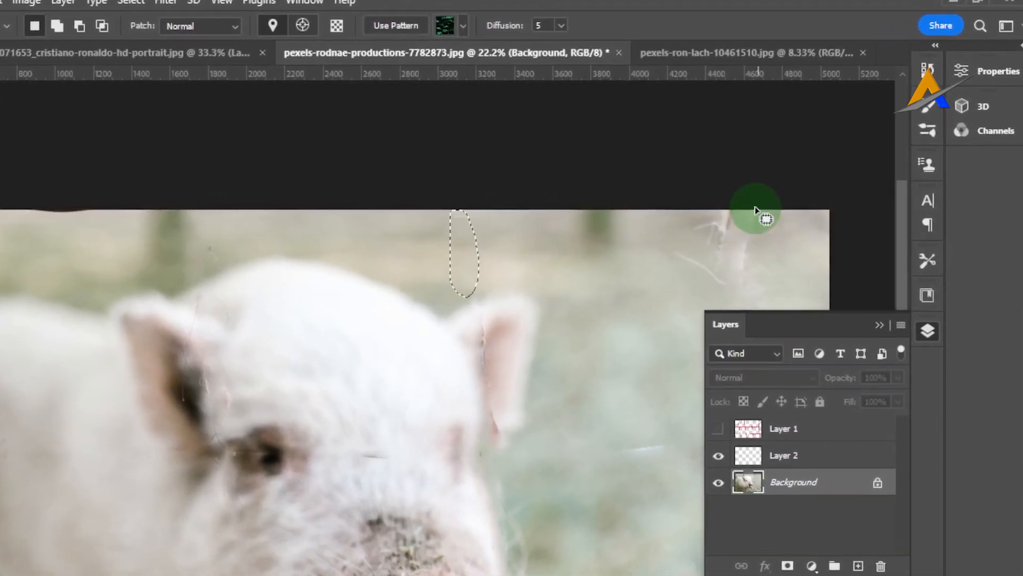
mouse_move(674, 211)
mouse_down()
mouse_move(639, 262)
mouse_move(692, 305)
mouse_move(750, 296)
mouse_move(773, 267)
mouse_move(757, 230)
mouse_up()
mouse_move(667, 284)
mouse_down()
mouse_move(675, 279)
mouse_move(590, 405)
mouse_up()
mouse_move(547, 368)
mouse_down()
mouse_move(498, 346)
mouse_move(455, 299)
mouse_up()
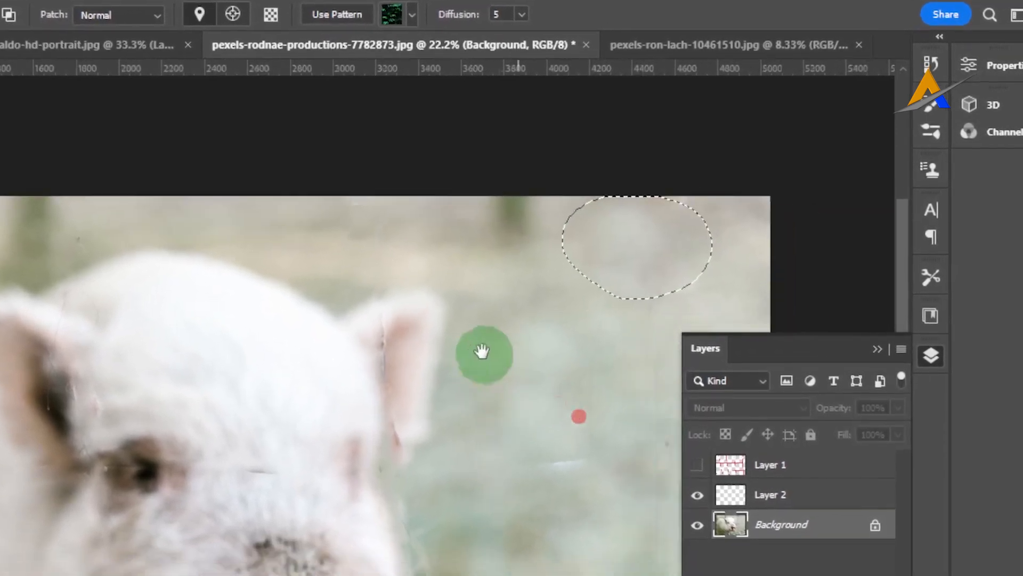
mouse_move(533, 336)
mouse_down()
mouse_move(528, 364)
mouse_move(467, 403)
mouse_move(441, 400)
mouse_move(457, 350)
mouse_move(515, 345)
mouse_up()
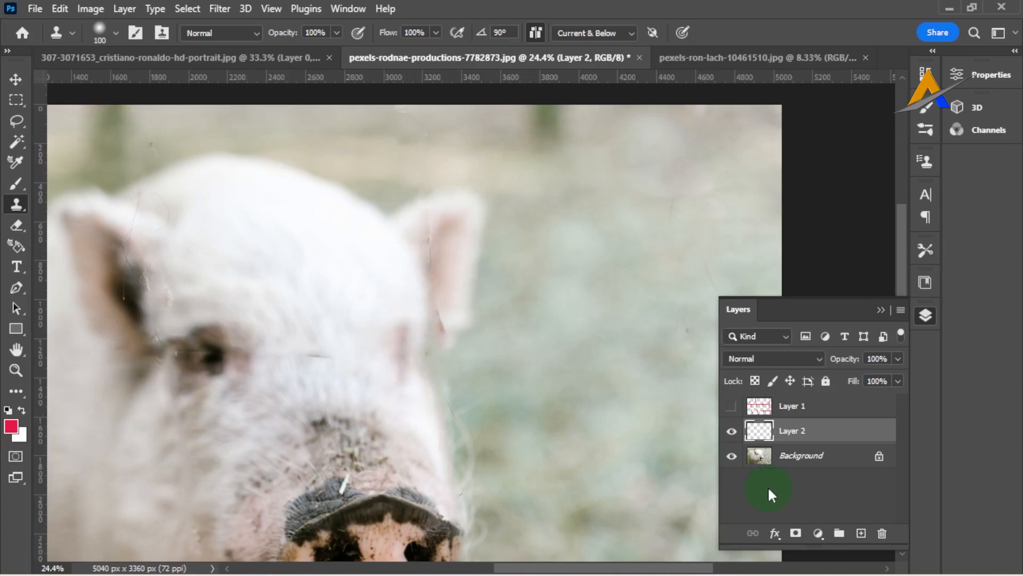
Heal the wire line down the pig's right ear on the Background layer with the Spot Healing Brush at size 70
click(794, 461)
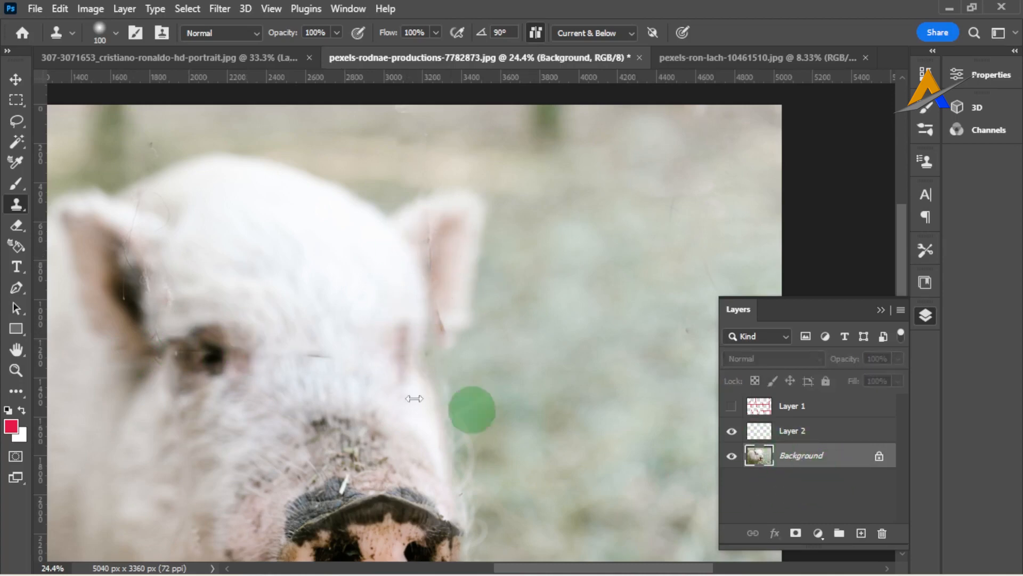
click(18, 392)
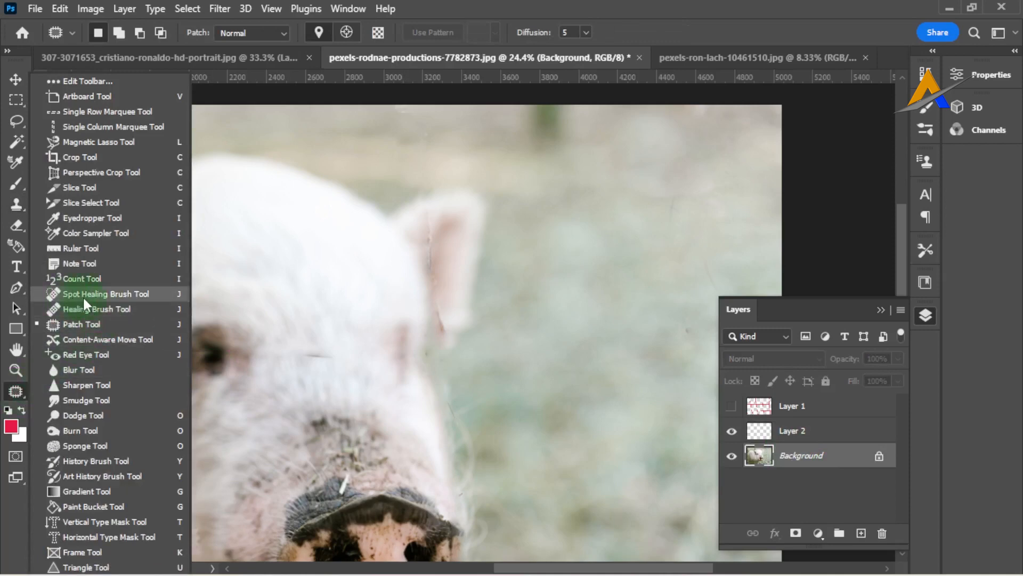
click(103, 296)
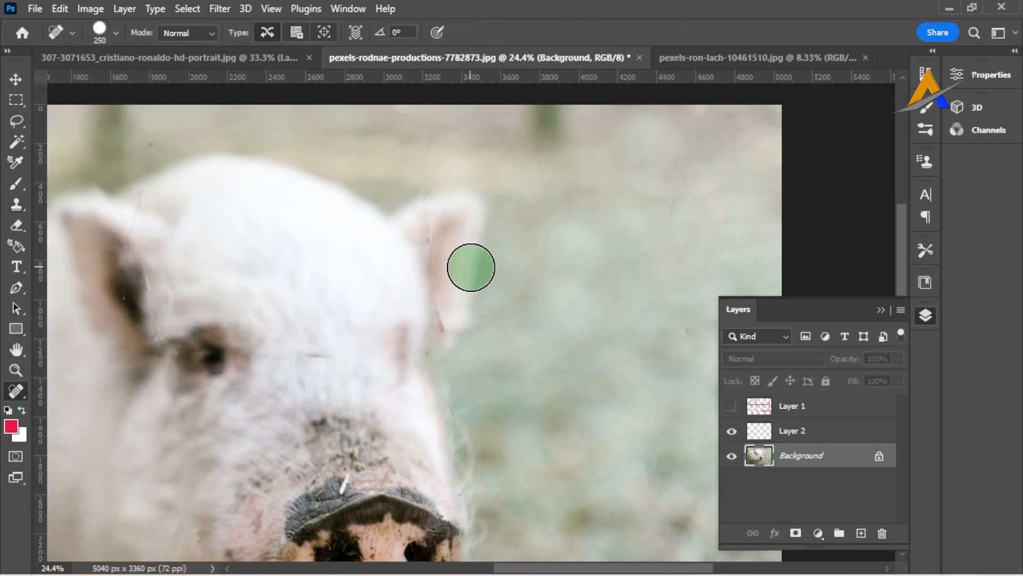
scroll(455, 270, up, 1)
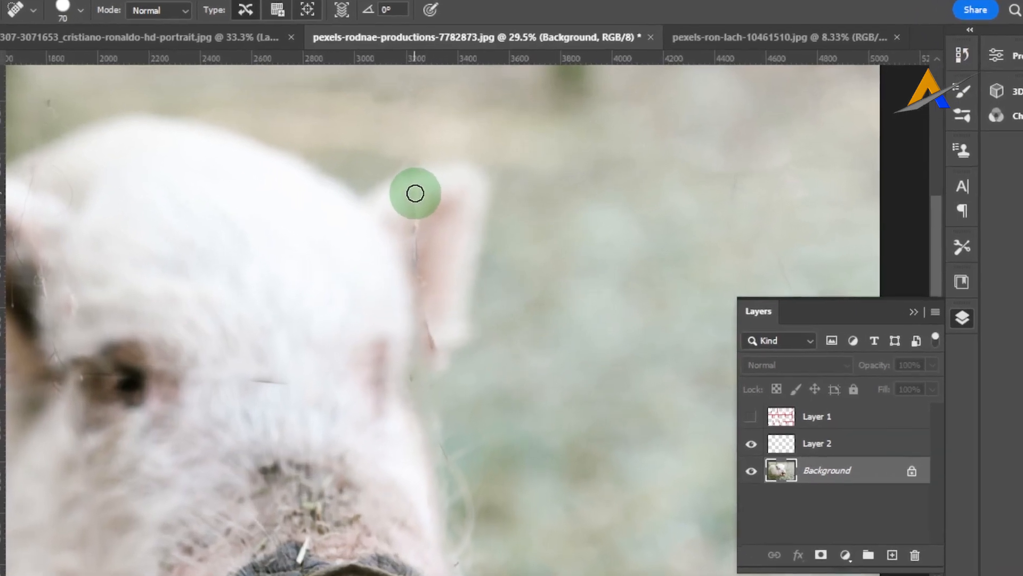
mouse_move(423, 201)
mouse_down()
mouse_move(425, 234)
mouse_move(393, 247)
mouse_move(407, 324)
mouse_up()
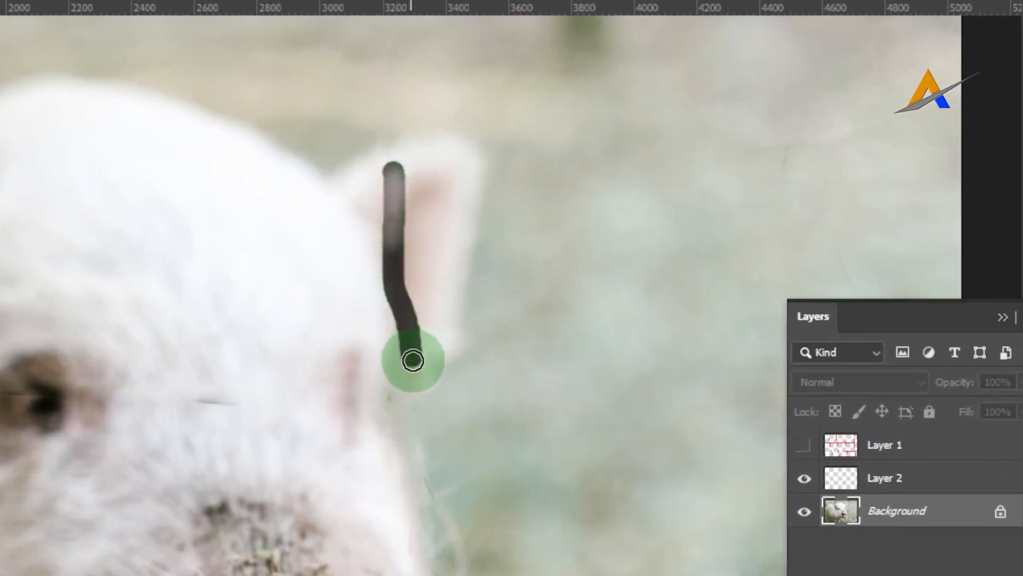
drag(413, 361, 413, 360)
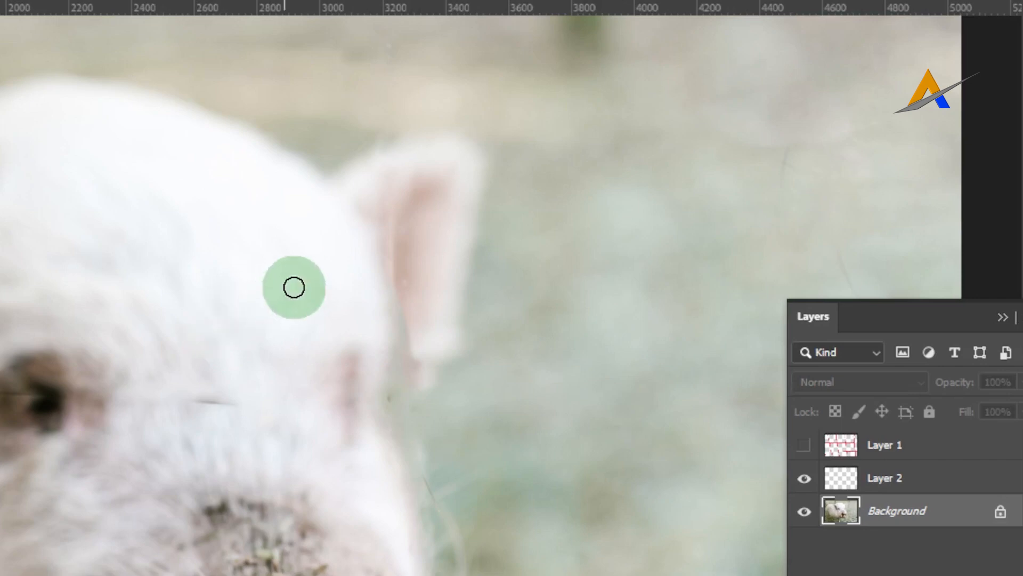
Heal the dark line between the pig's eyes, the white mark on its snout and the spots along its lower body
scroll(320, 301, down, 2)
scroll(320, 301, down, 1)
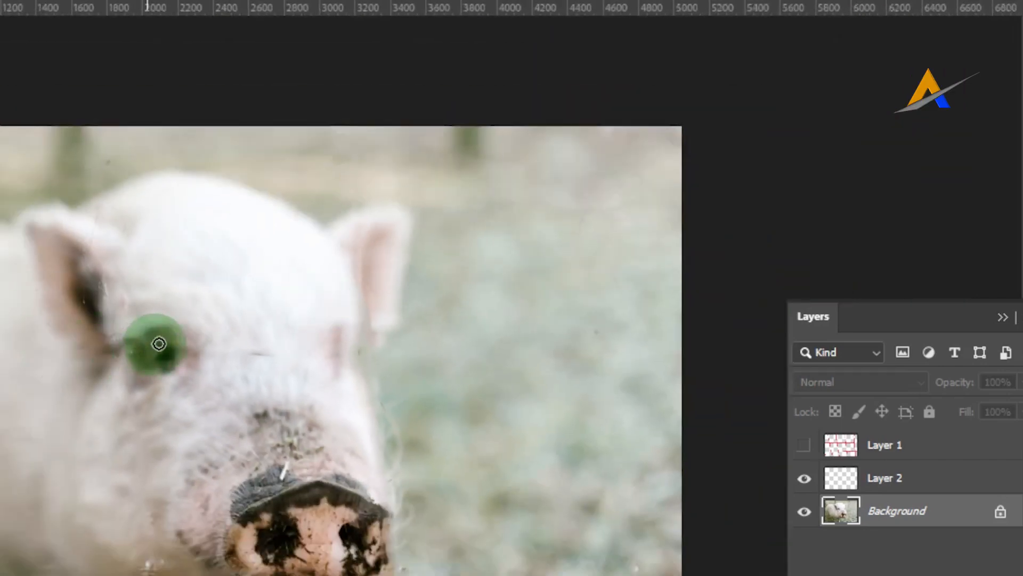
scroll(156, 348, up, 2)
drag(420, 226, 393, 224)
mouse_move(429, 393)
mouse_down()
mouse_move(436, 370)
mouse_move(429, 394)
mouse_up()
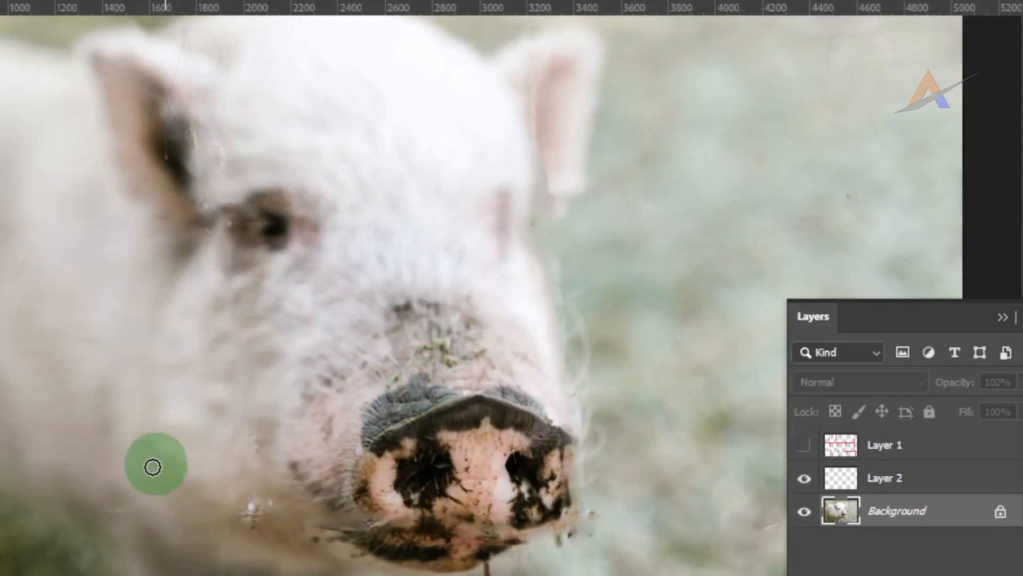
drag(237, 516, 234, 517)
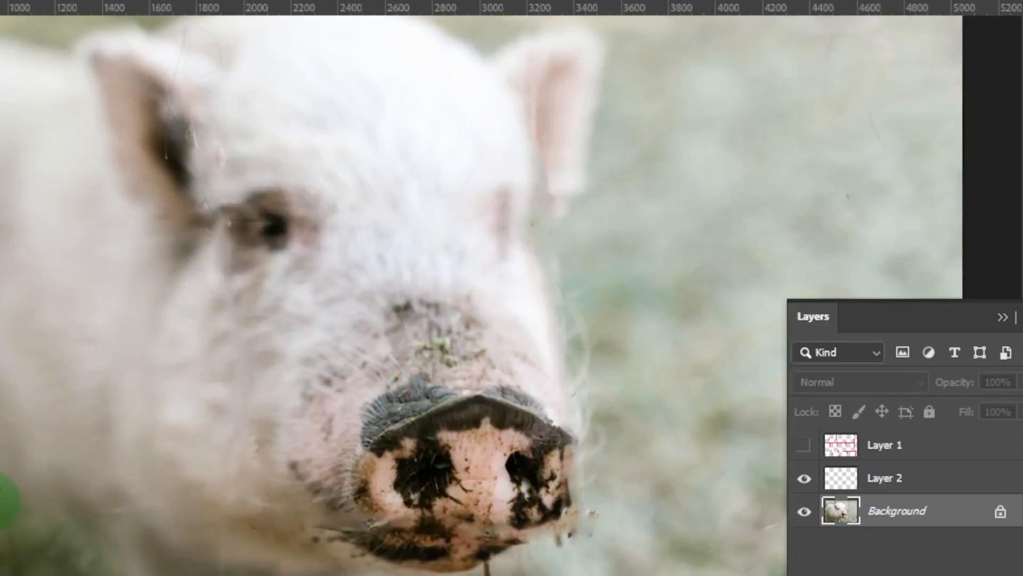
drag(143, 496, 144, 496)
Heal the leftover wire marks around the pig's left ear with the Spot Healing Brush
scroll(359, 286, up, 3)
scroll(359, 286, left, 5)
drag(358, 285, 358, 285)
drag(344, 112, 327, 166)
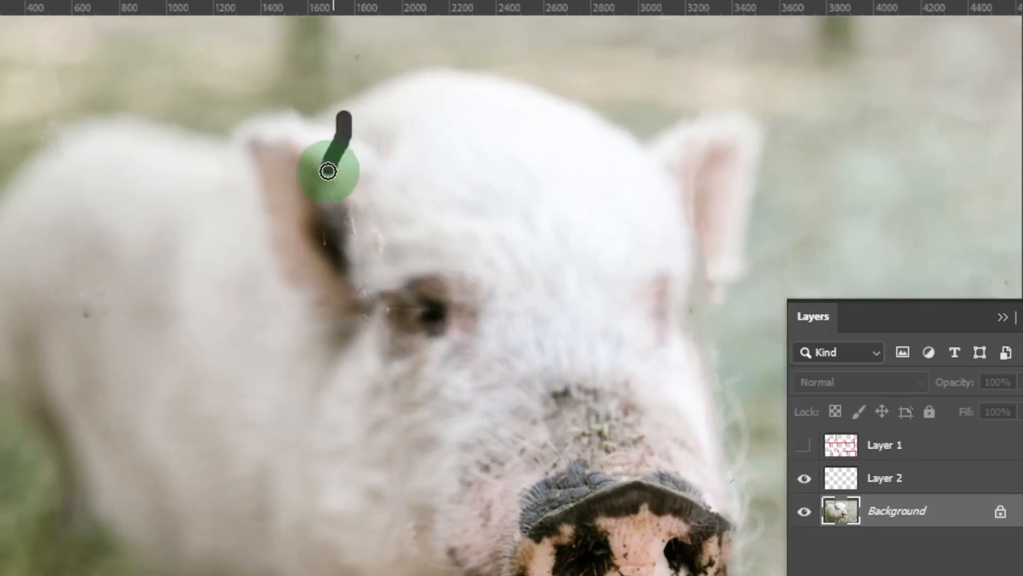
drag(327, 167, 327, 167)
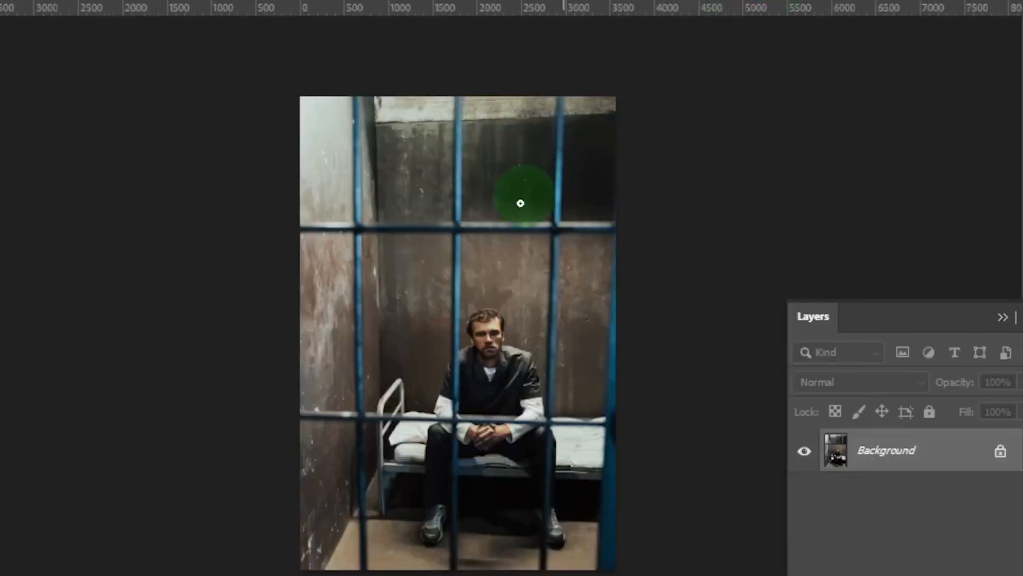
On a new layer in the prison-cell photo, paint over the leftmost vertical bar and both horizontal bars with brush size 200
scroll(459, 227, up, 2)
drag(458, 284, 387, 268)
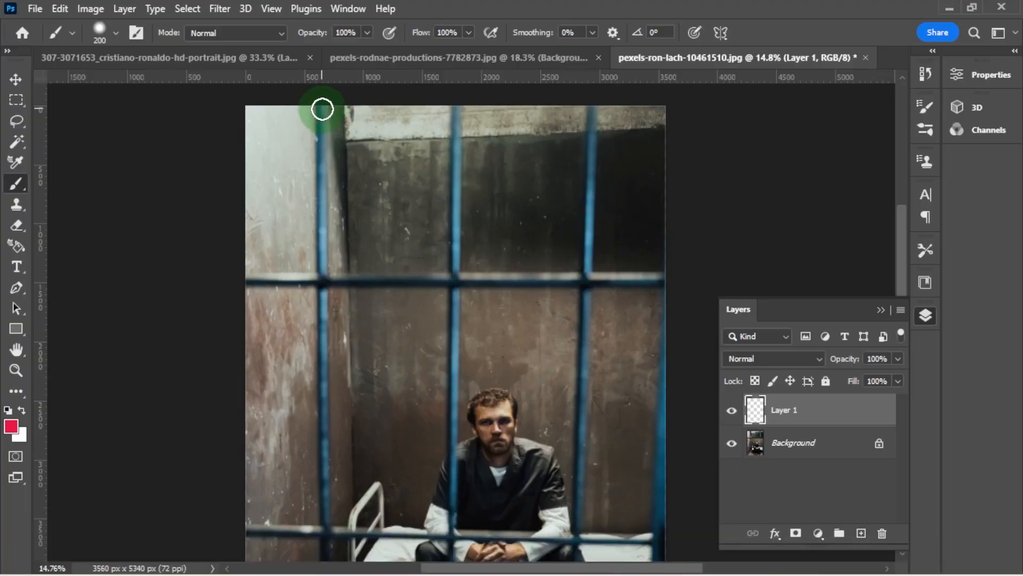
scroll(321, 479, down, 5)
scroll(320, 479, down, 2)
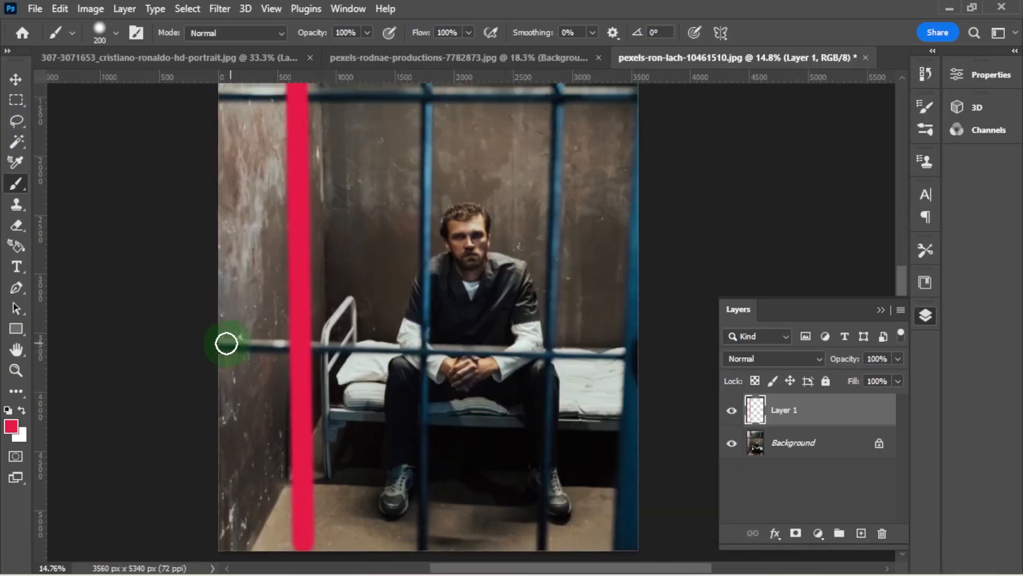
click(226, 344)
shift+click(634, 353)
click(192, 199)
shift+click(608, 198)
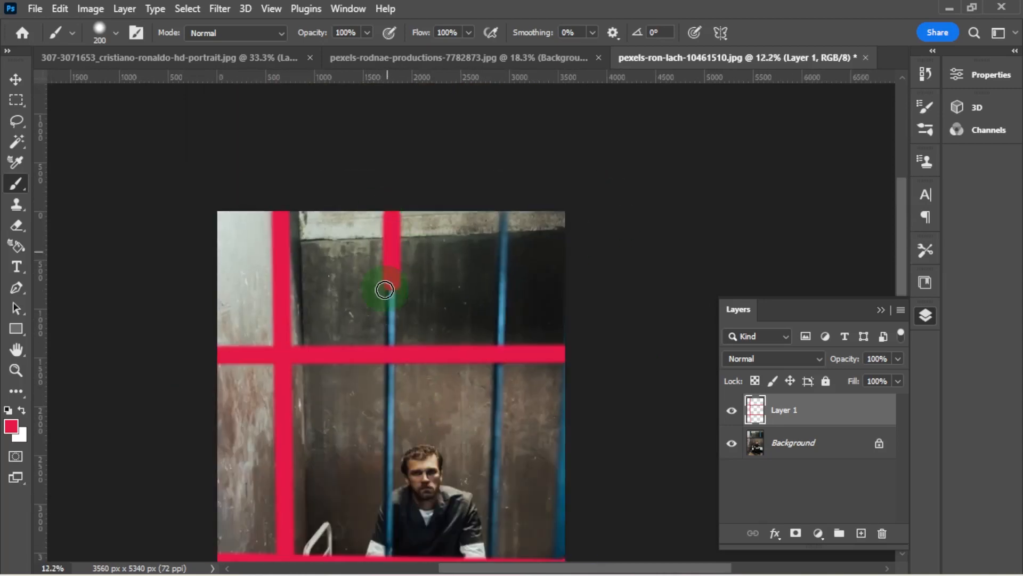
Paint over the remaining vertical bars from end to end, using white for the bar along the photo's right edge
scroll(388, 286, down, 5)
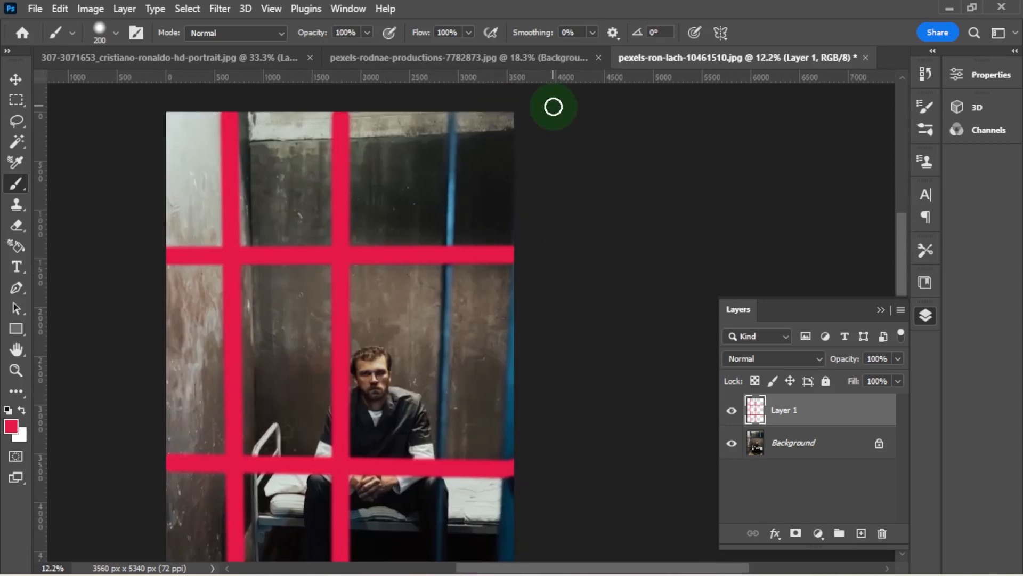
click(455, 112)
shift+click(441, 557)
key(x)
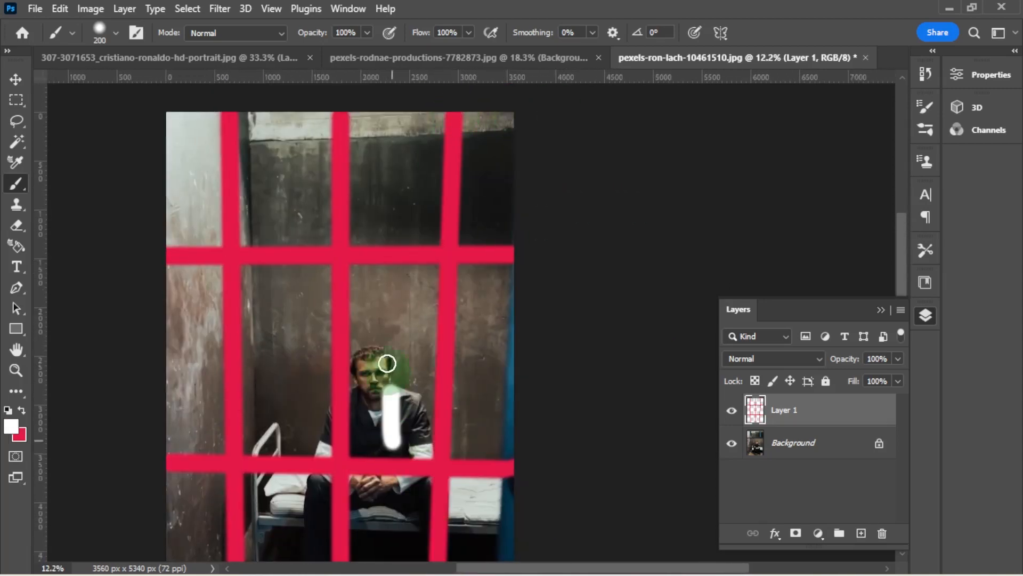
scroll(491, 240, down, 3)
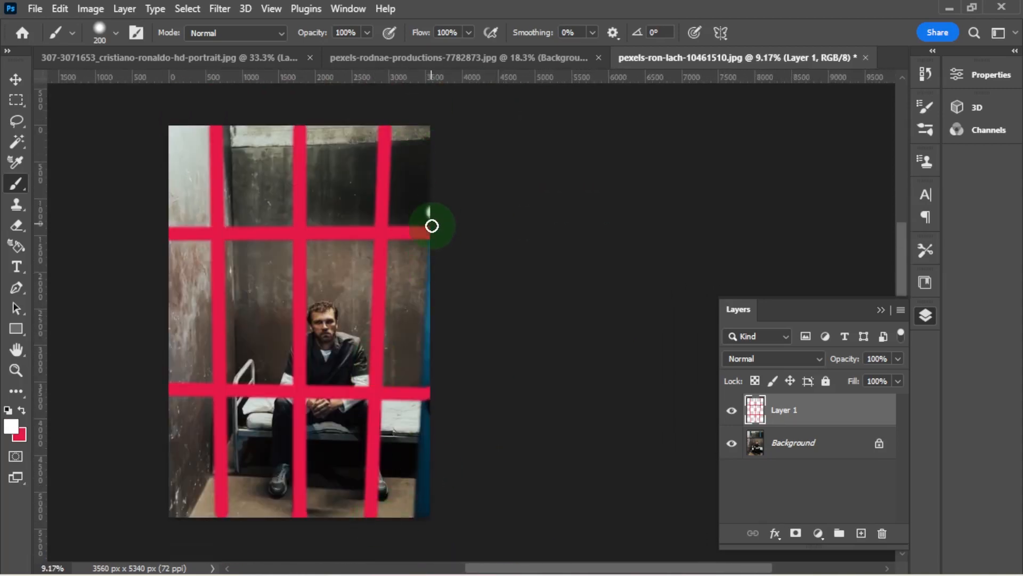
shift+click(421, 513)
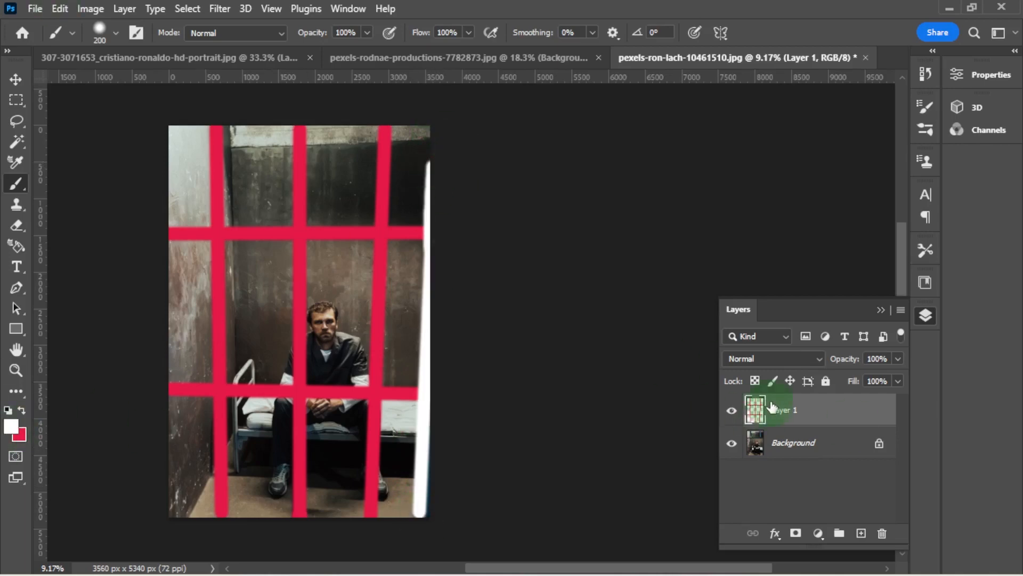
Fill the painted bar area on the Background with Content-Aware contents, Color Adaptation on, Normal mode and 100% opacity, then hide Layer 1
click(795, 443)
click(60, 8)
click(91, 254)
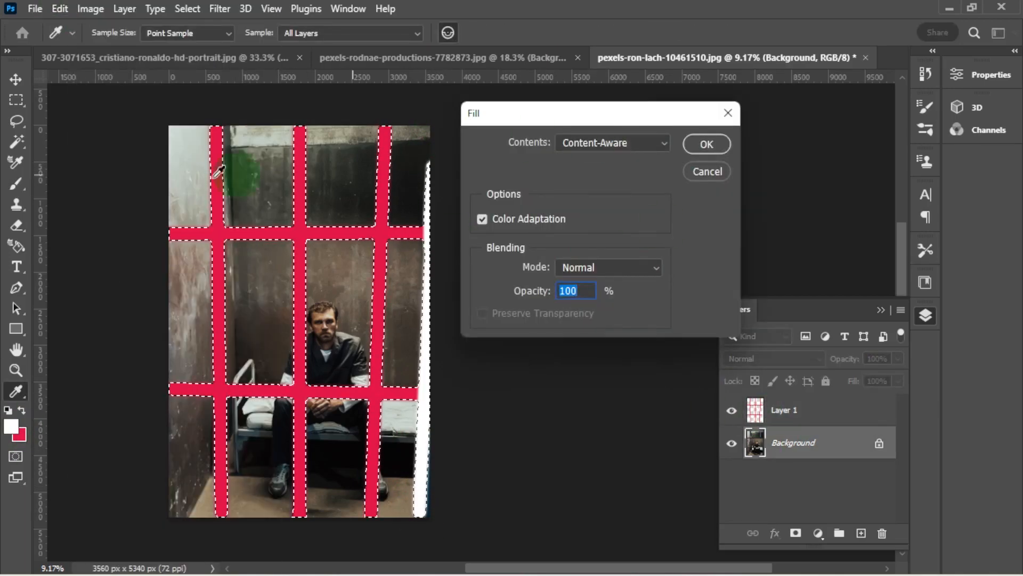
key(Return)
key(b)
click(731, 409)
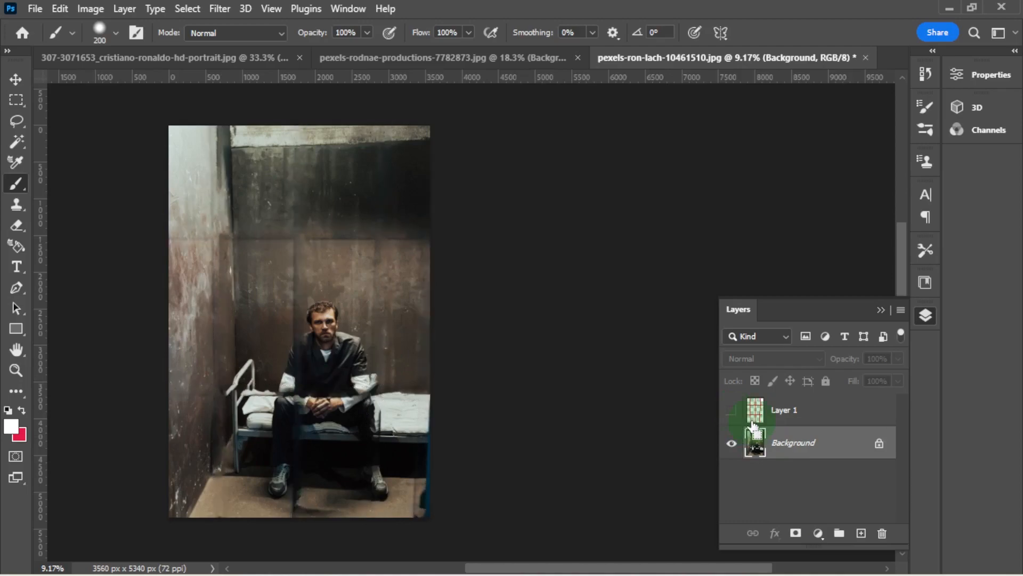
scroll(331, 270, up, 5)
scroll(292, 206, down, 5)
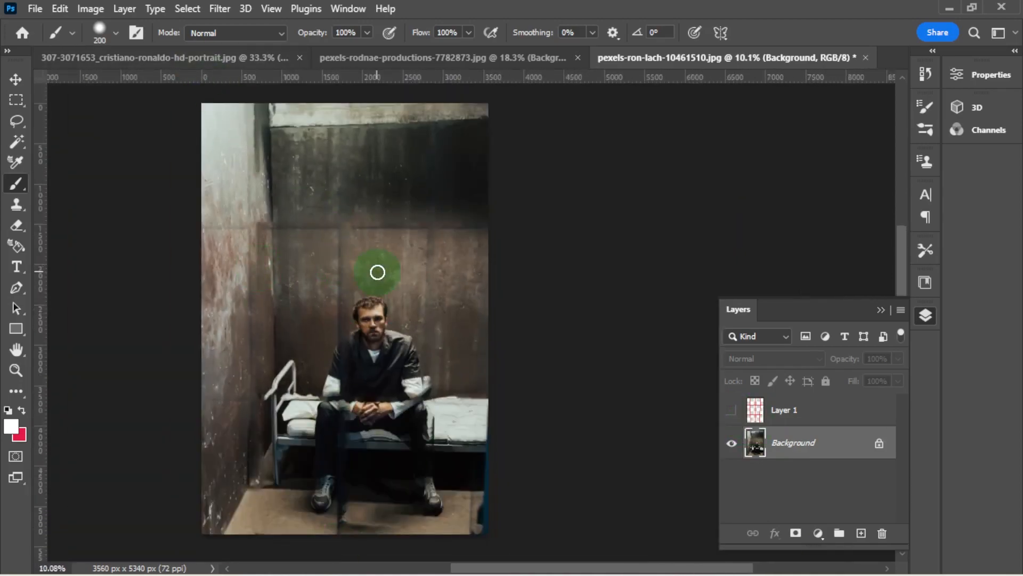